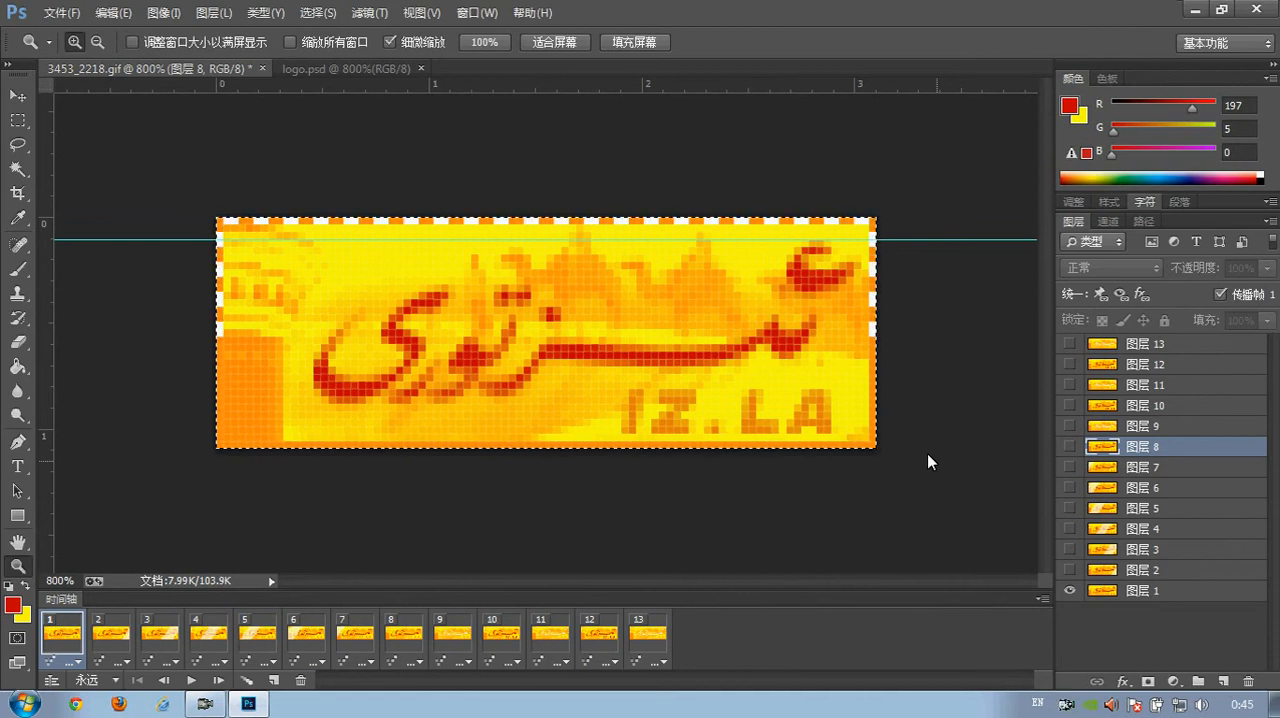
Copy the whole of layer 图层 1 from 3453_2218.gif into logo.psd and name the pasted layer ramka1
key(m)
click(1087, 593)
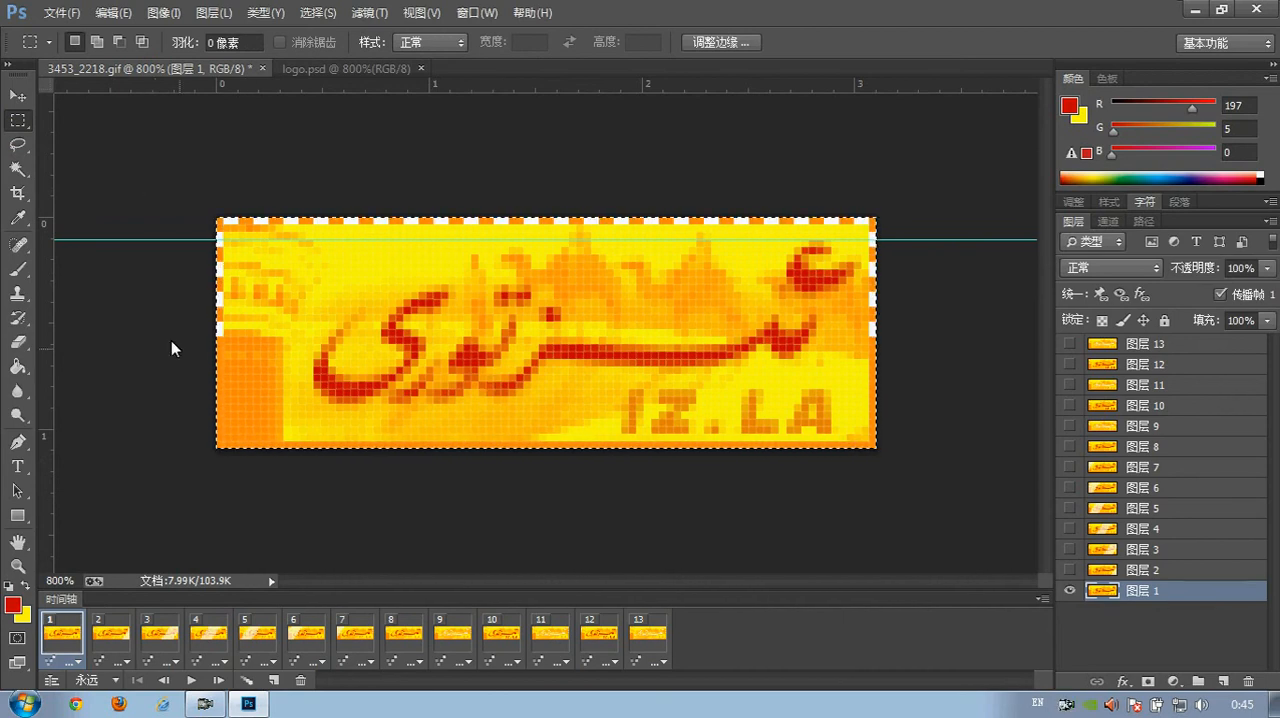
click(177, 163)
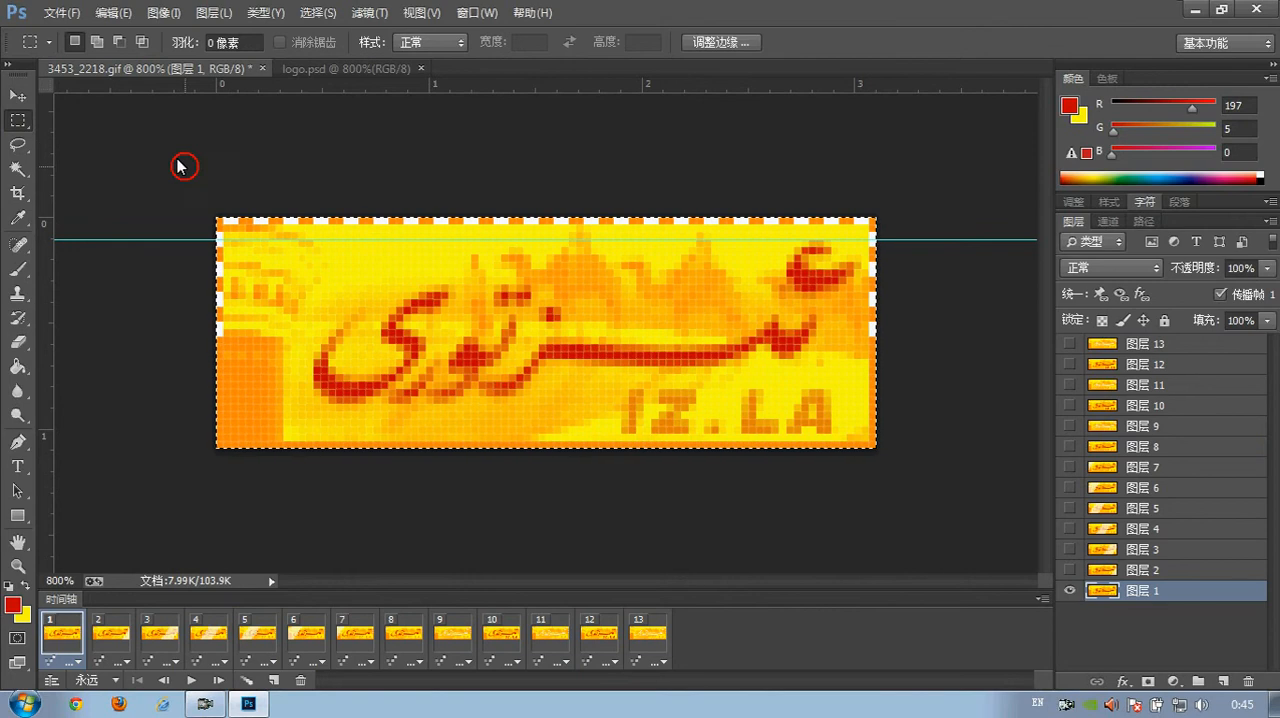
key(ctrl+a)
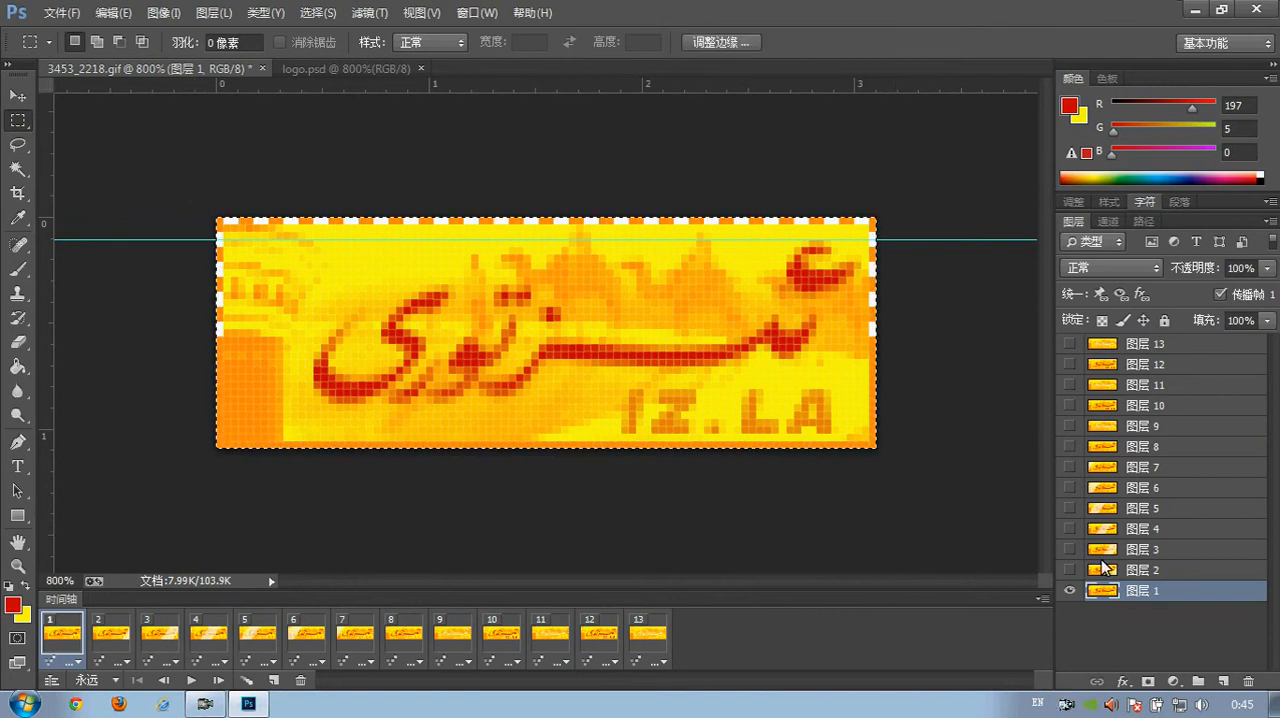
drag(1105, 593, 1003, 338)
double_click(1141, 321)
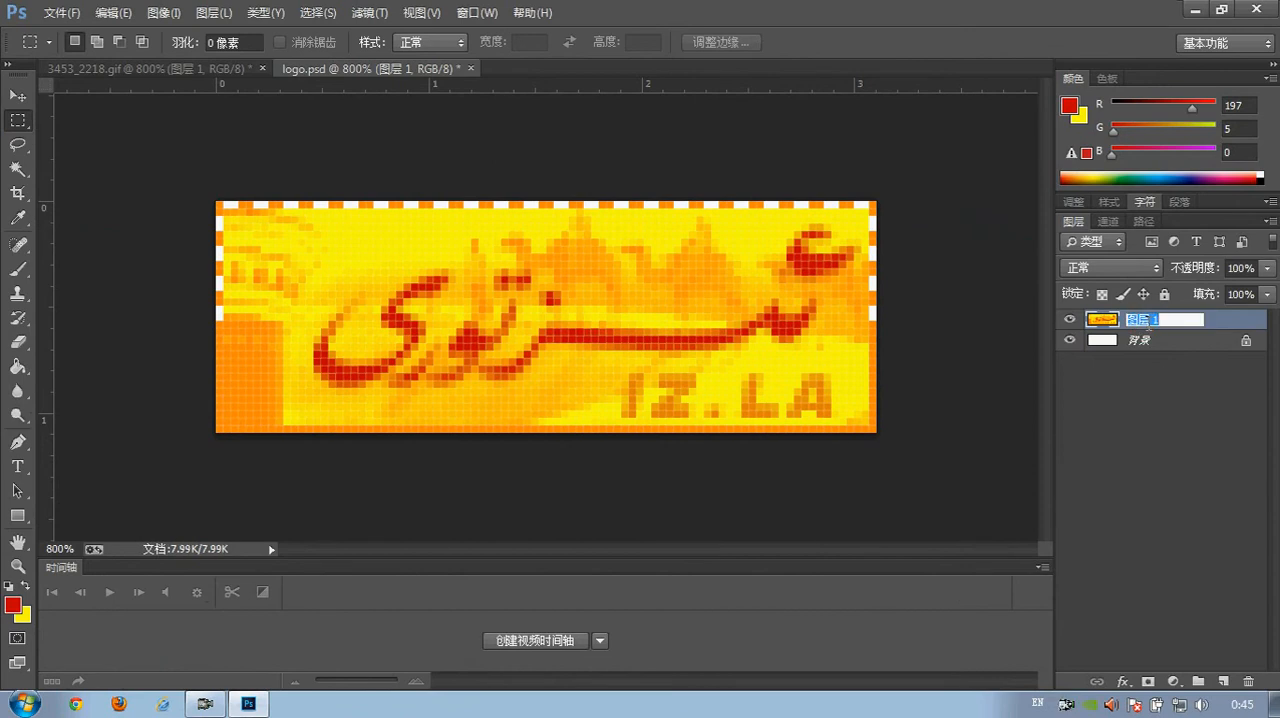
text(ramka1)
key(Return)
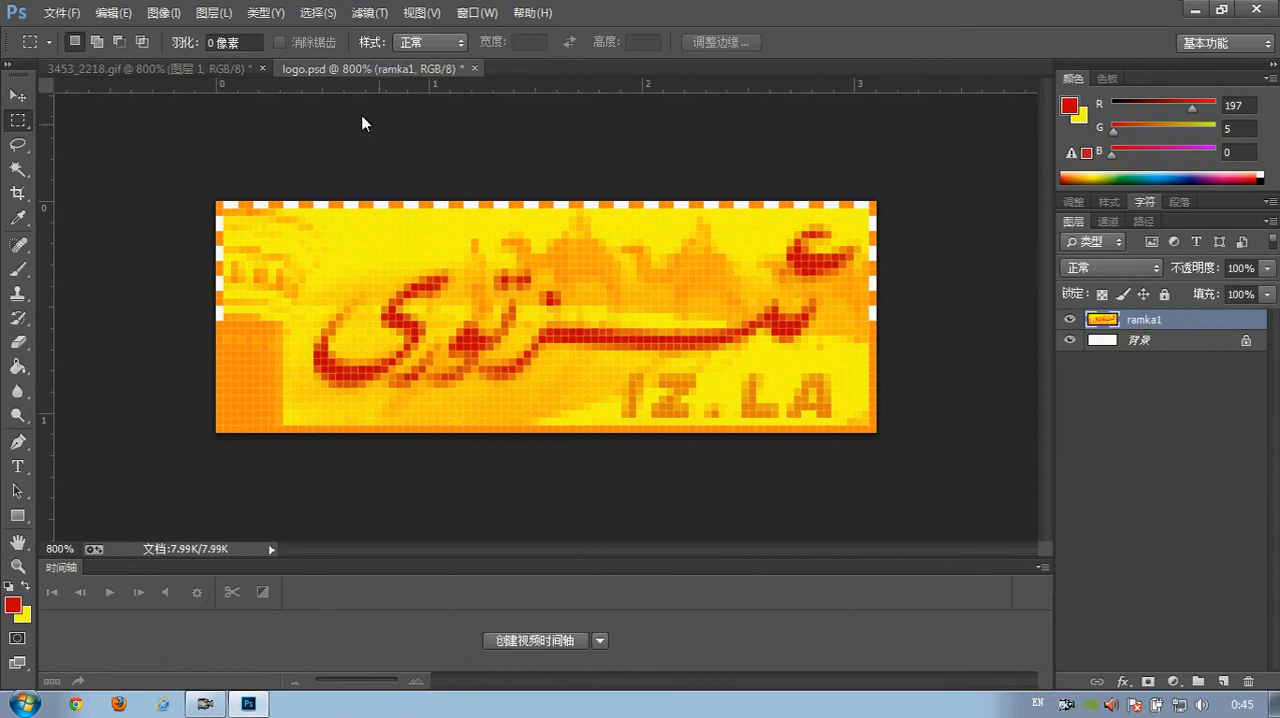
Compare the banner's border pattern across animation frames 1, 2, 3 and 8 in 3453_2218.gif
click(193, 70)
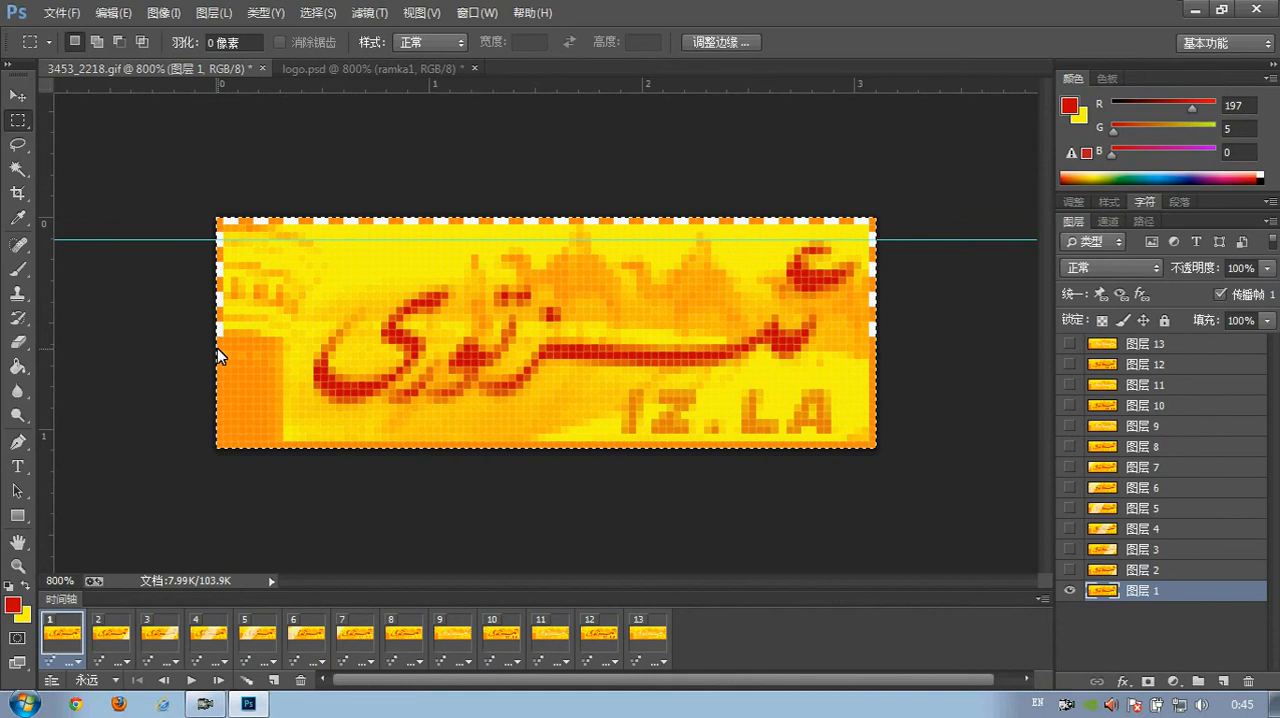
click(111, 634)
click(165, 650)
click(96, 645)
click(58, 645)
click(99, 641)
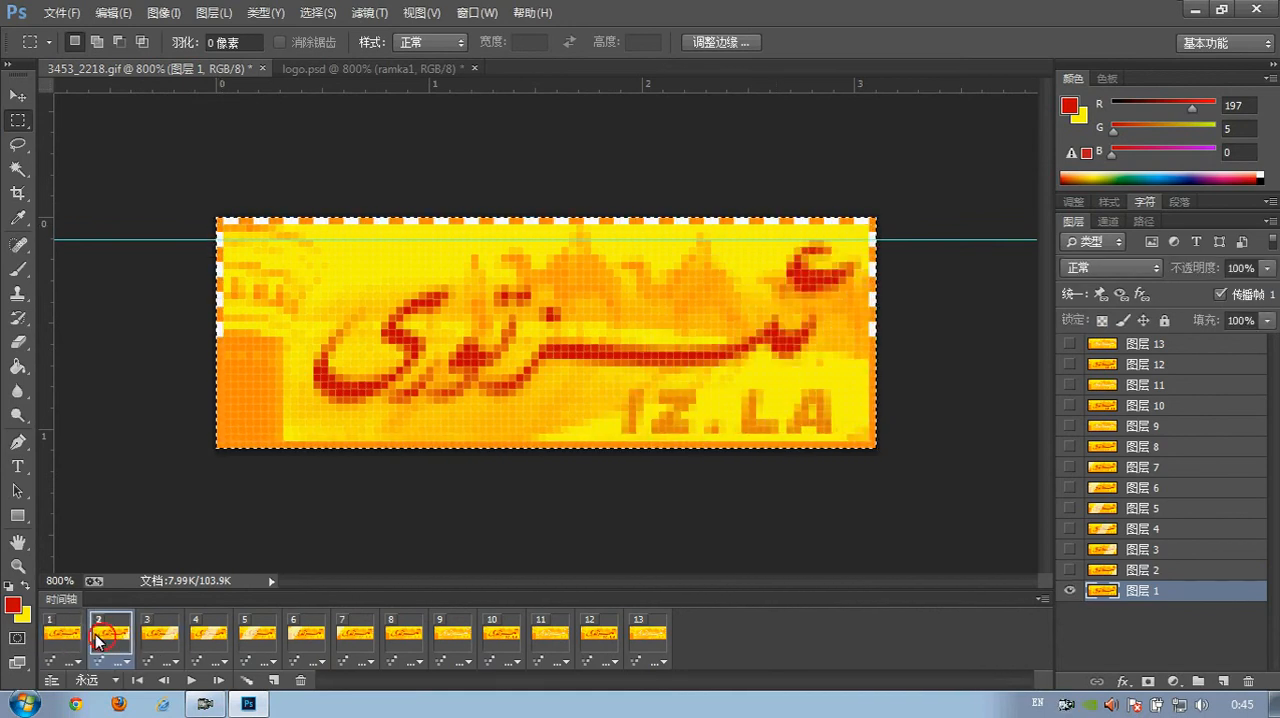
click(62, 642)
click(111, 640)
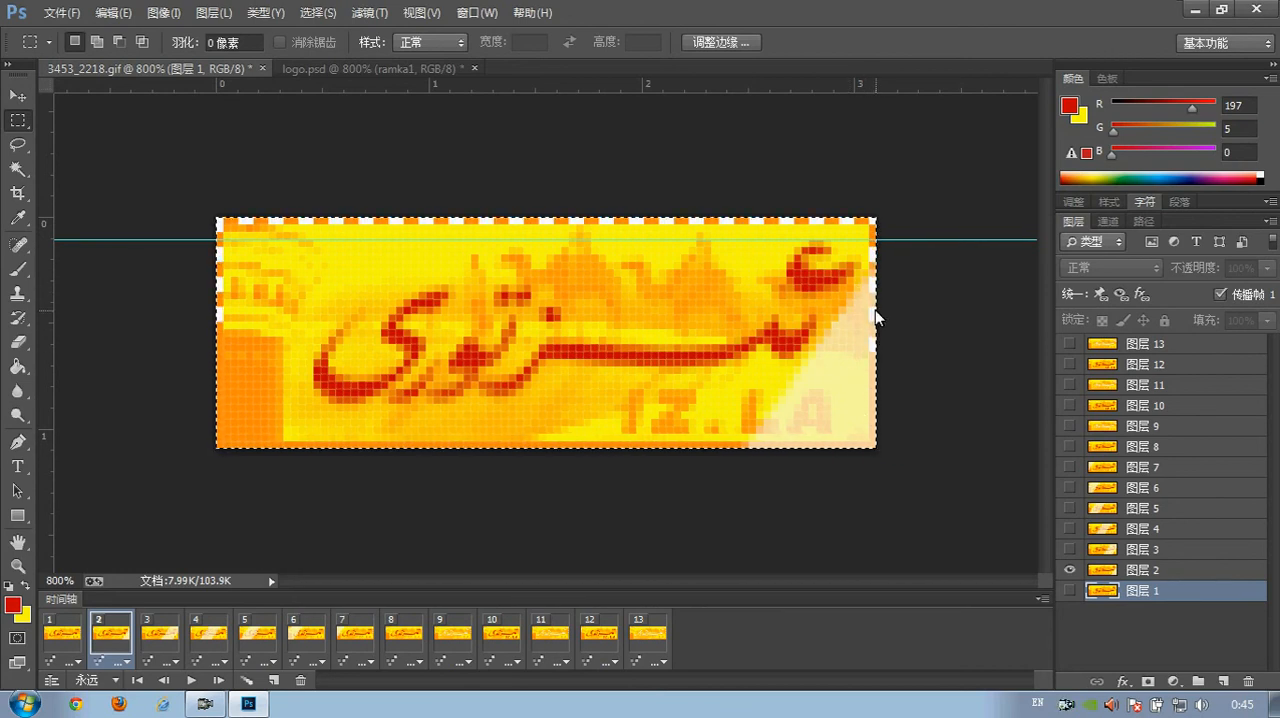
click(383, 640)
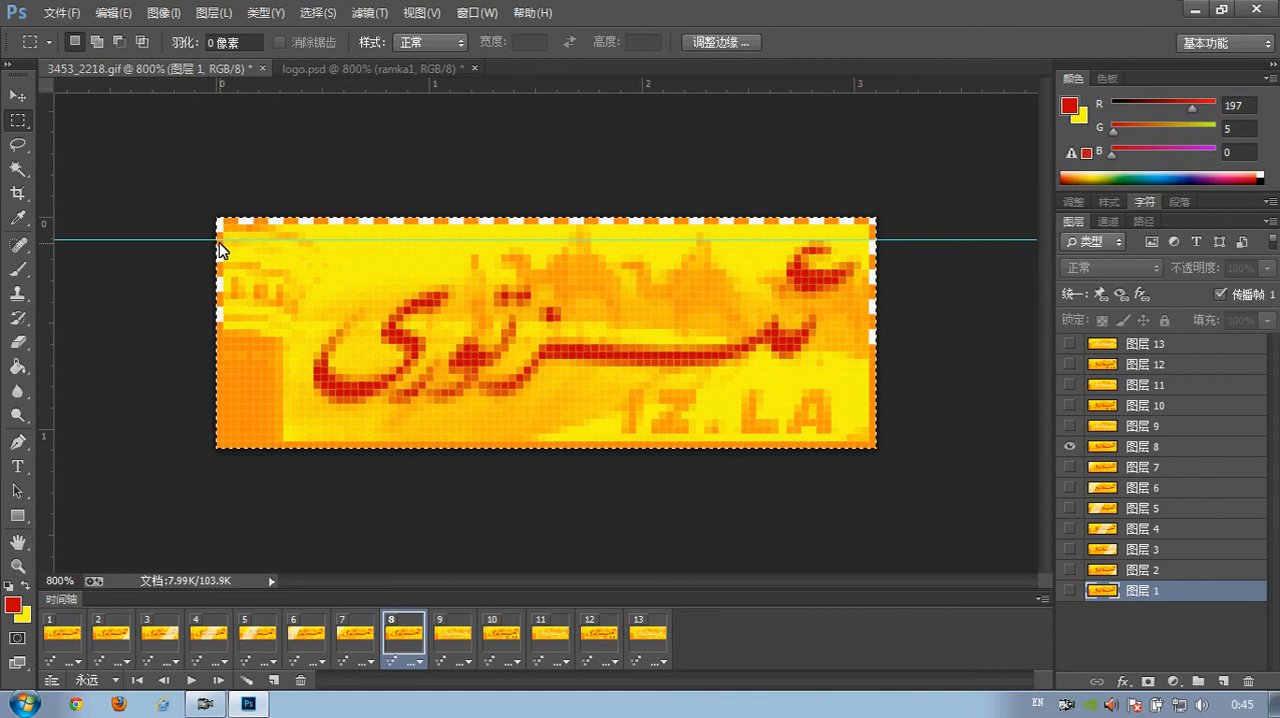
click(62, 644)
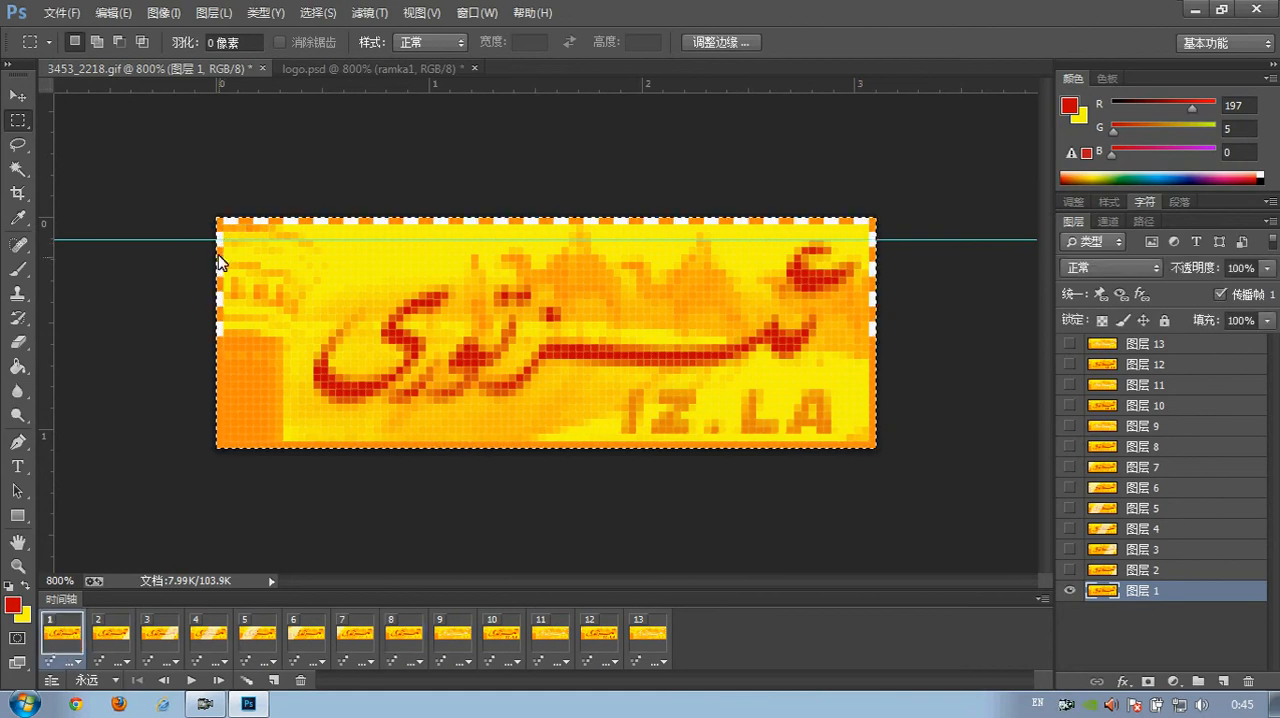
Copy the whole of layer 图层 8 from frame 8 of the GIF into logo.psd and name it ramka2
click(397, 633)
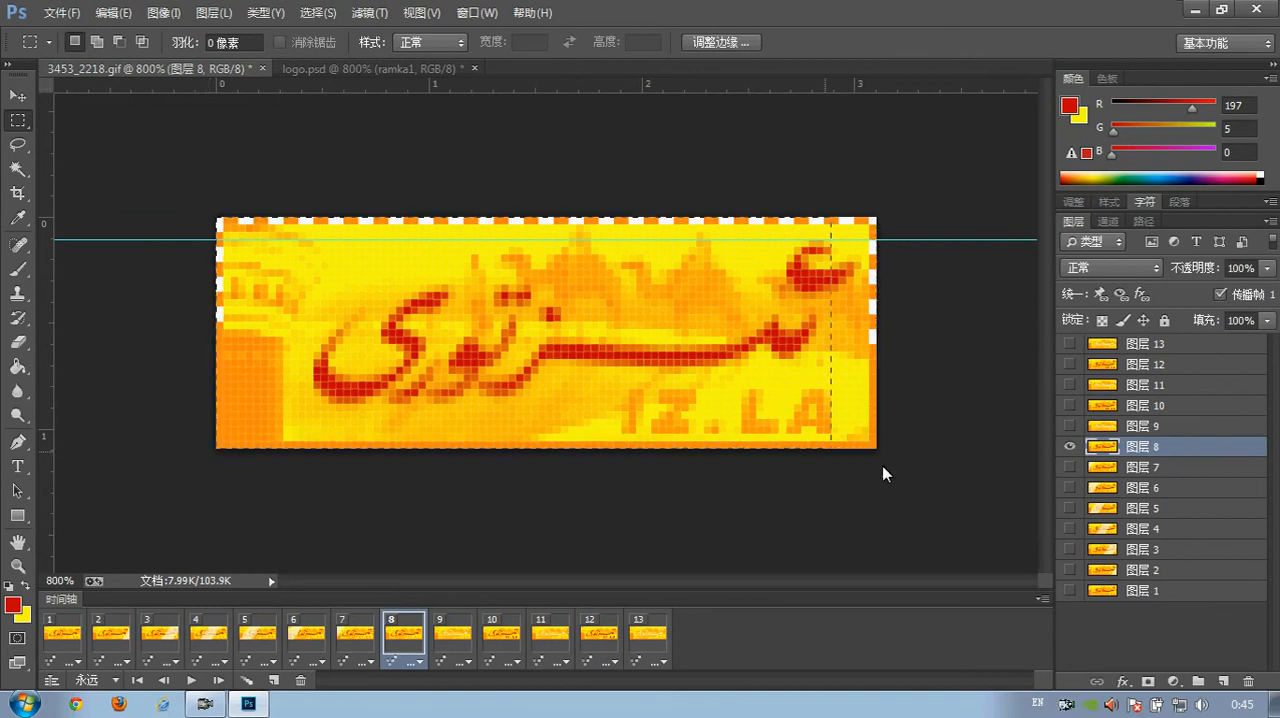
click(375, 68)
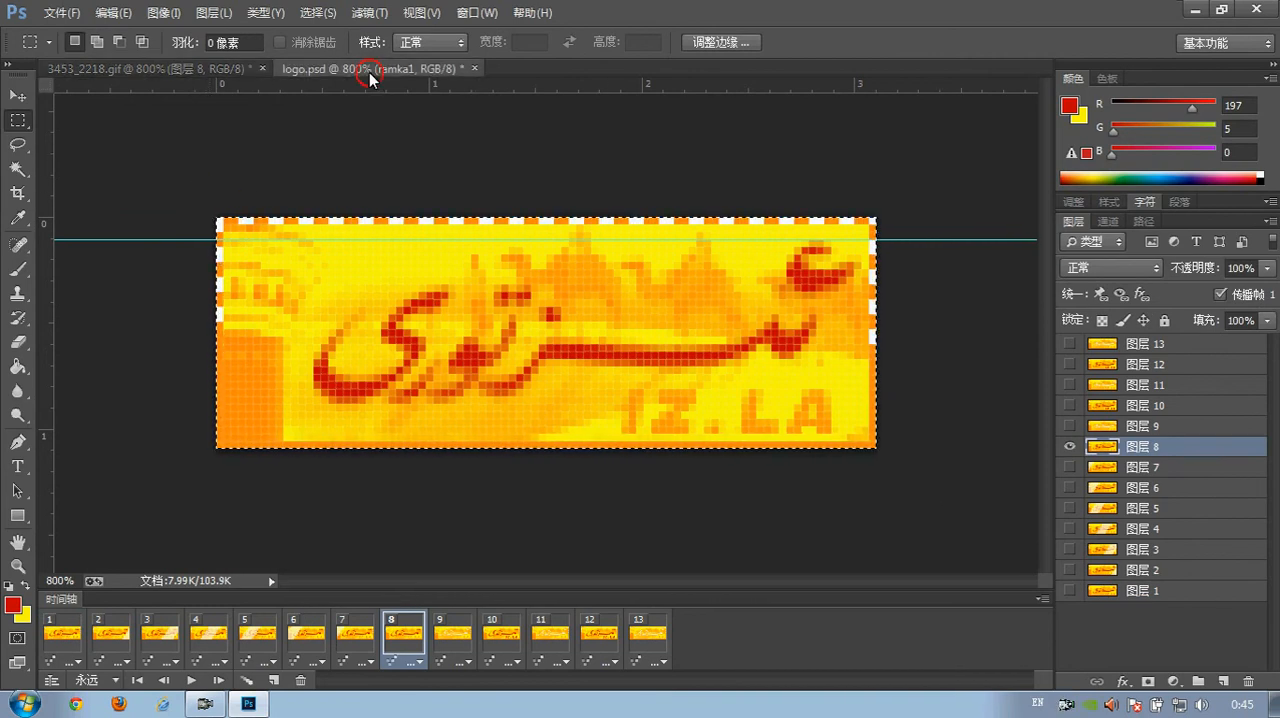
key(ctrl+v)
double_click(1140, 318)
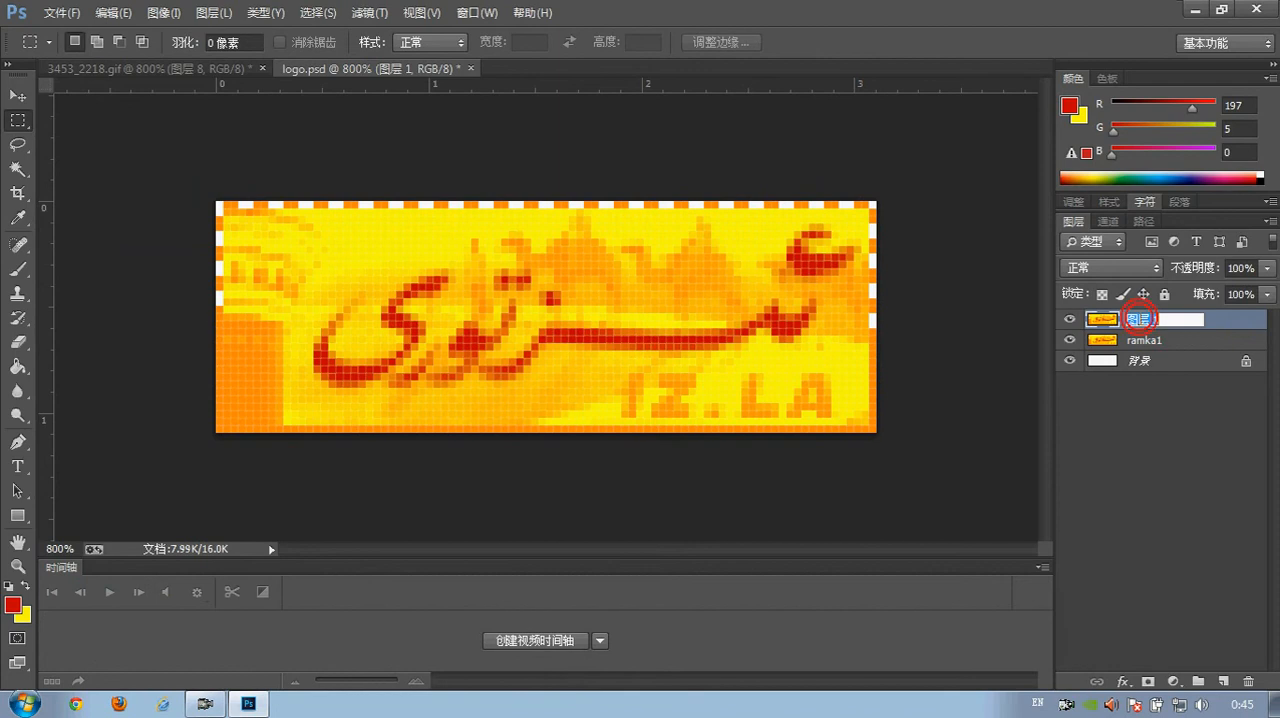
text(ramka2)
key(Return)
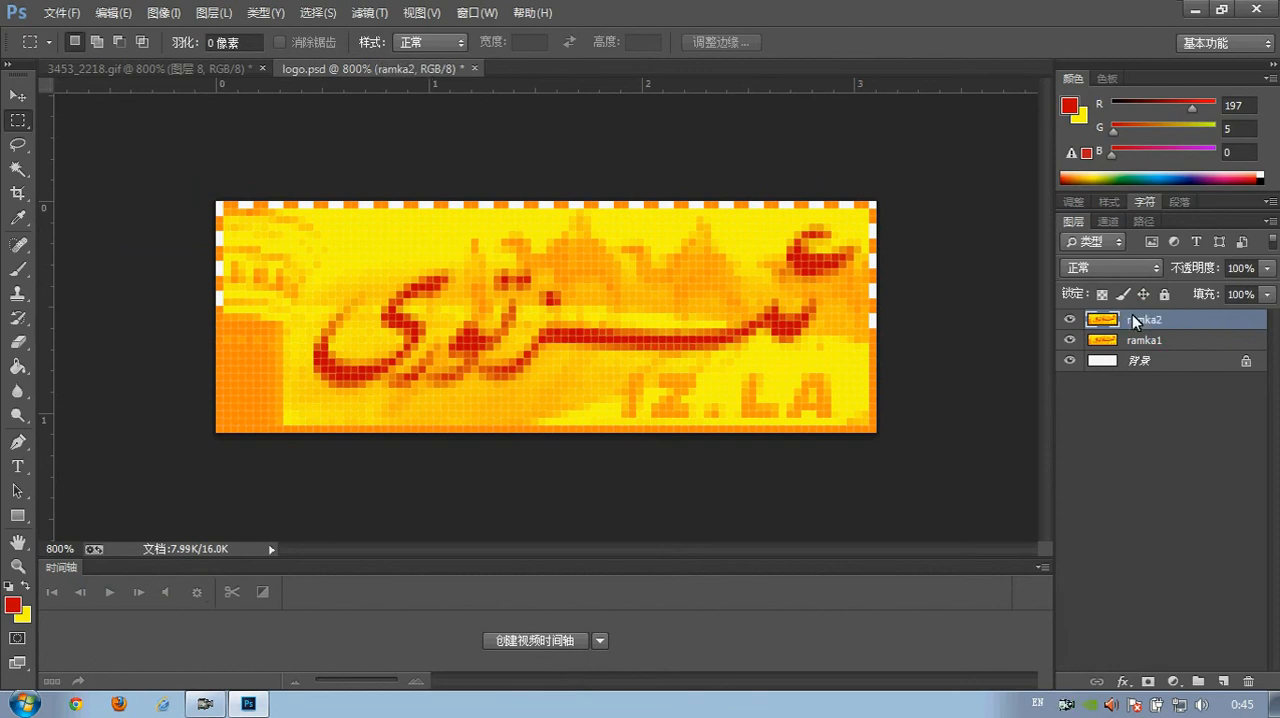
Sample the banner's yellow background in 3453_2218.gif as the foreground colour and return to logo.psd
click(162, 66)
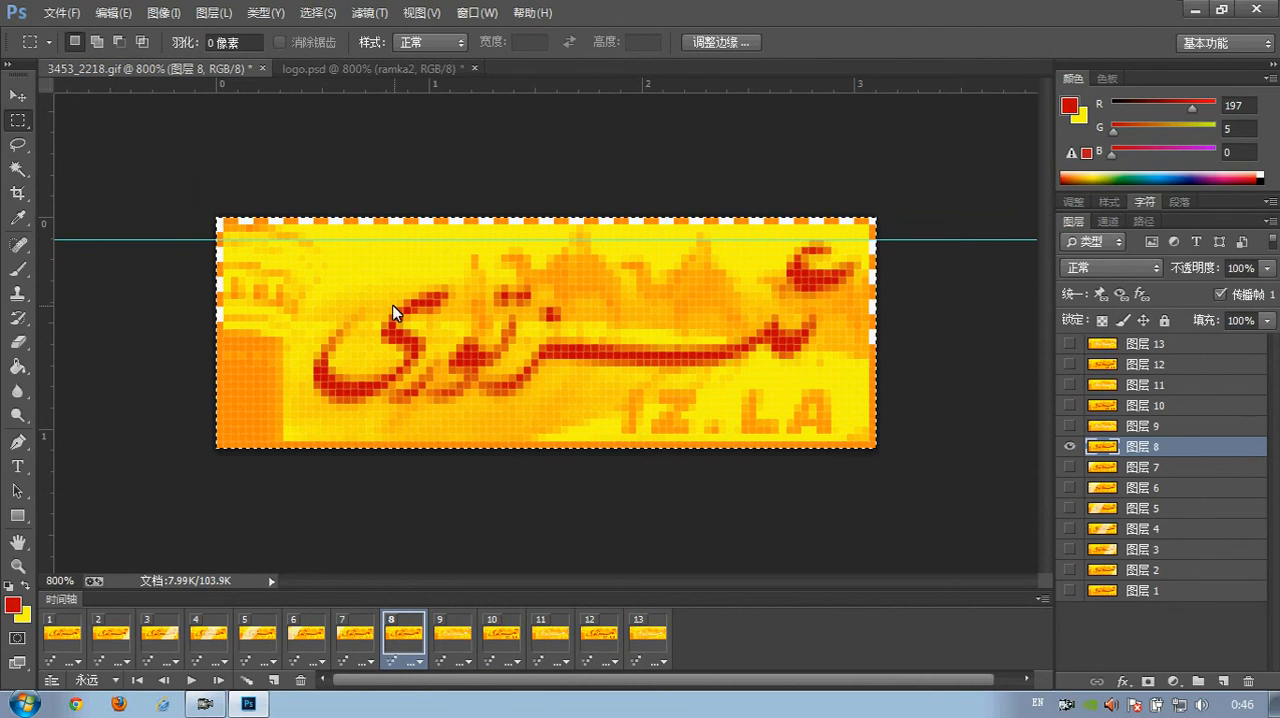
key(i)
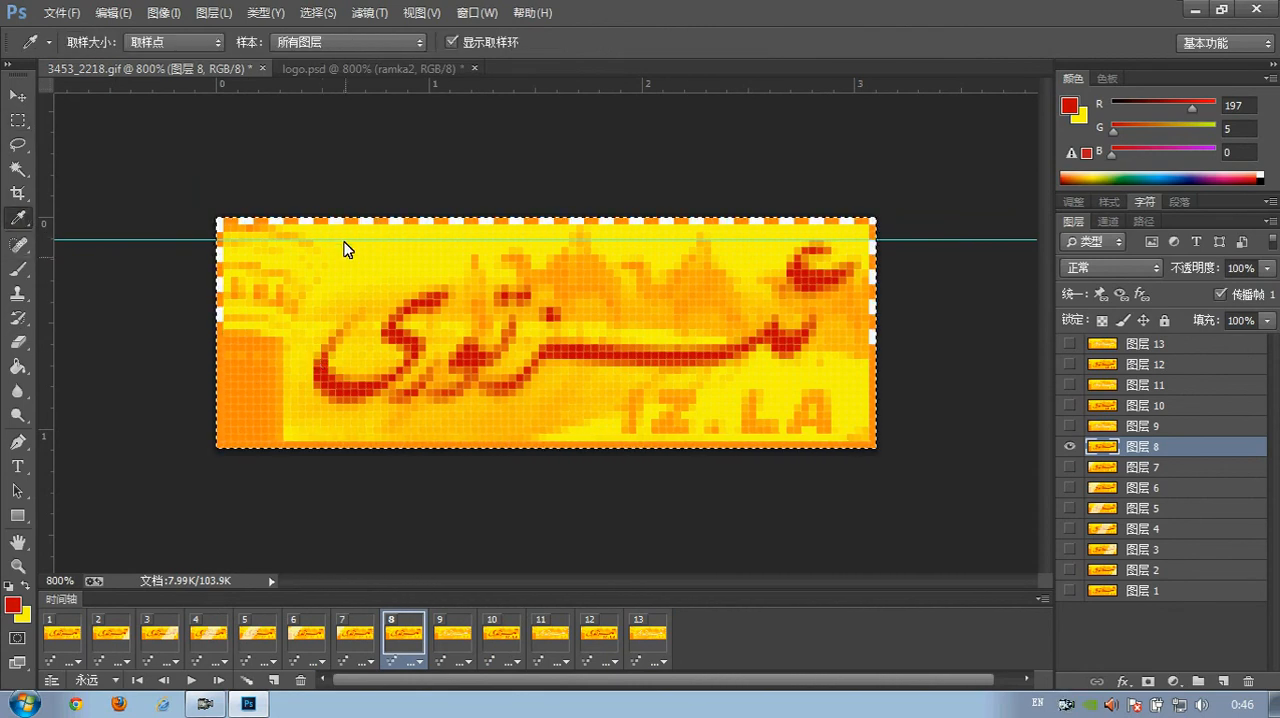
click(346, 249)
click(310, 67)
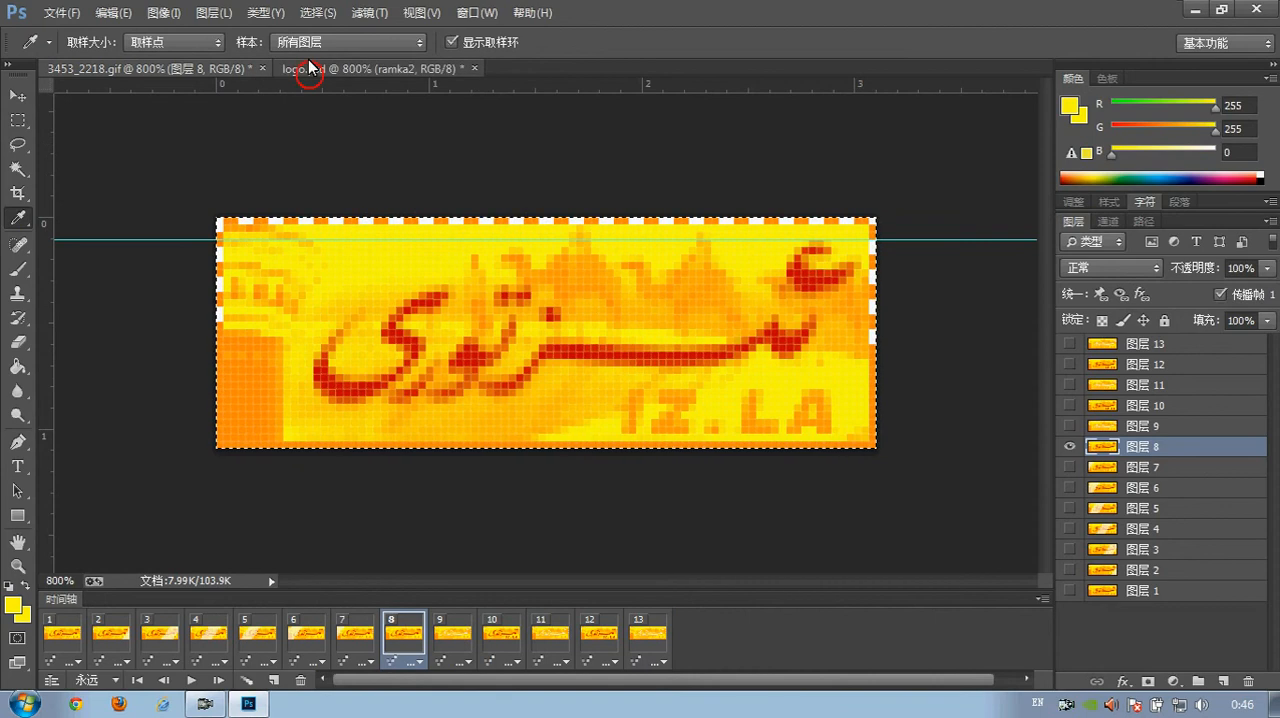
Draw a yellow rectangle about 34 × 21 px and move it to X 1 px, Y 1 px inside the border
click(17, 515)
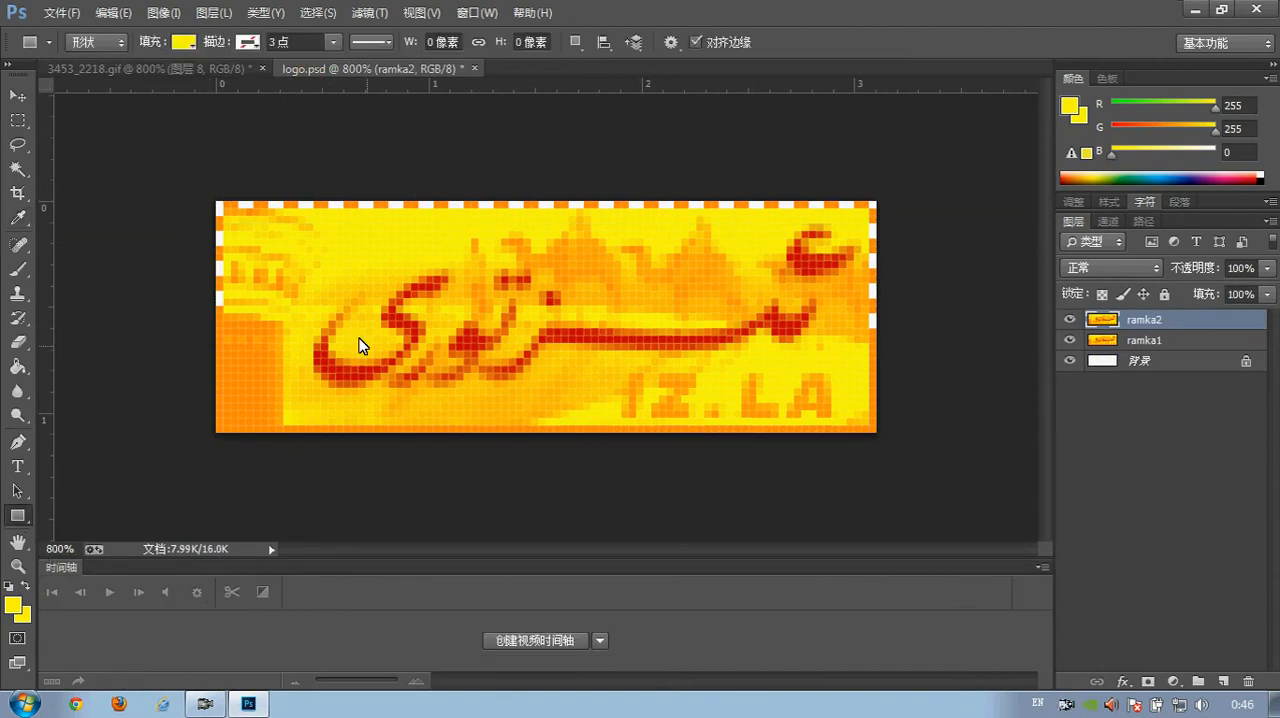
drag(303, 253, 557, 410)
click(18, 96)
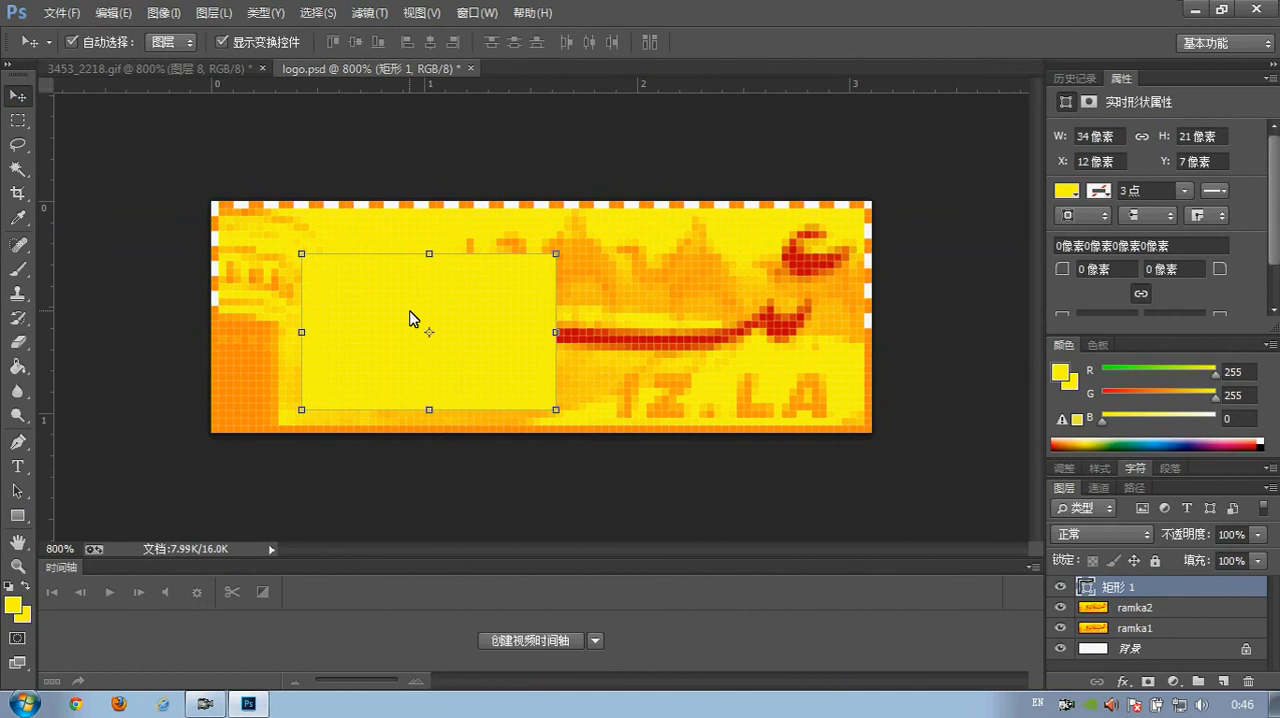
drag(410, 318, 335, 278)
click(17, 566)
click(219, 226)
click(217, 226)
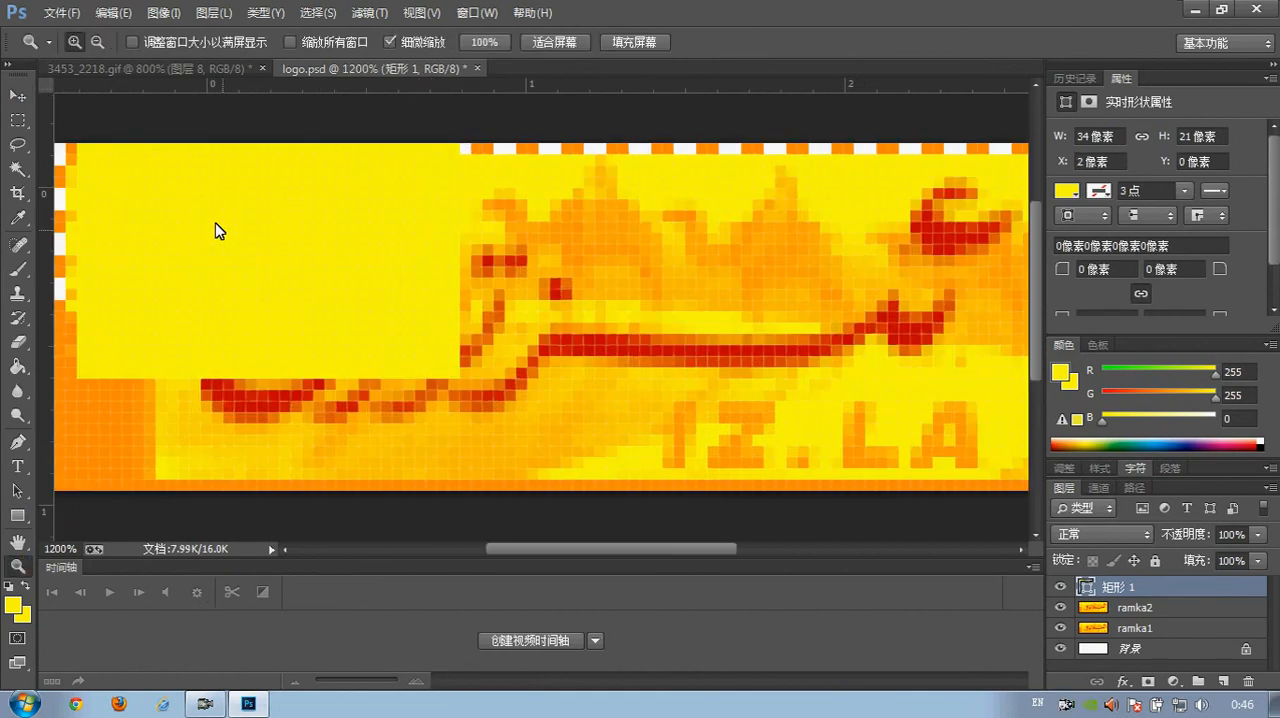
click(209, 225)
click(18, 96)
drag(394, 266, 388, 292)
Stretch the yellow rectangle to 86 × 29 px so it fills the area inside the dashed border
click(17, 566)
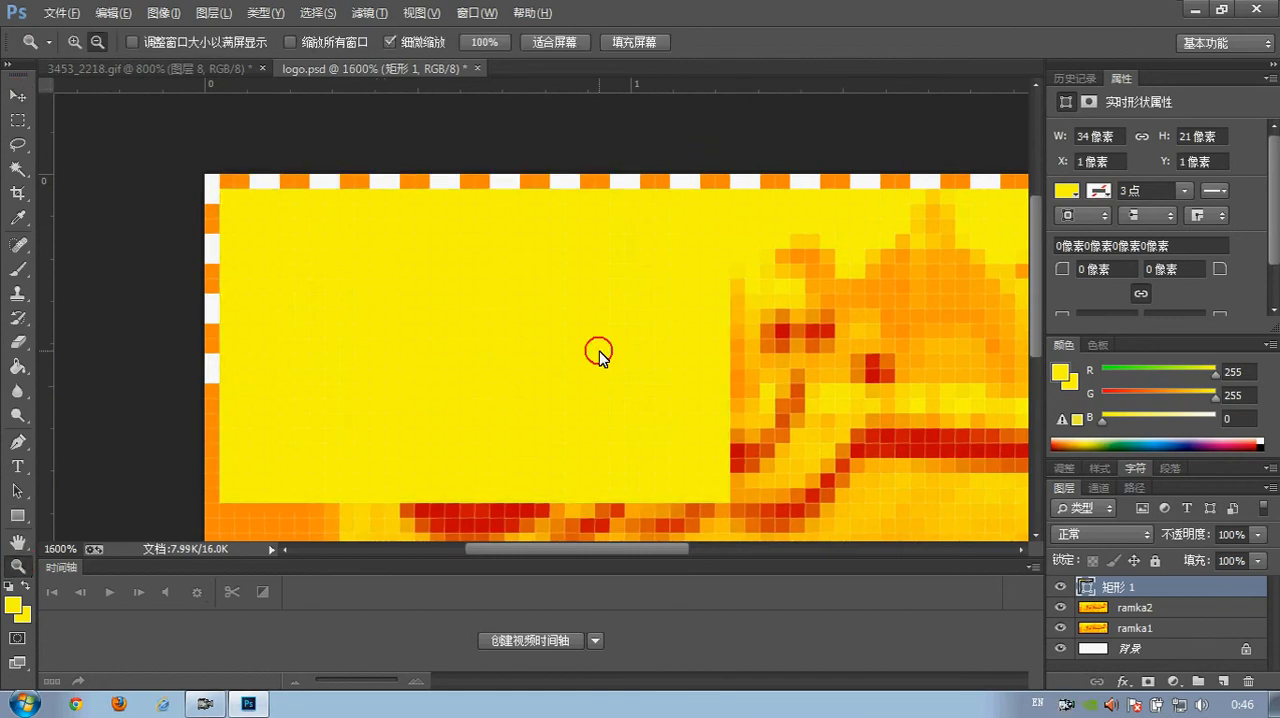
alt+click(600, 349)
click(17, 96)
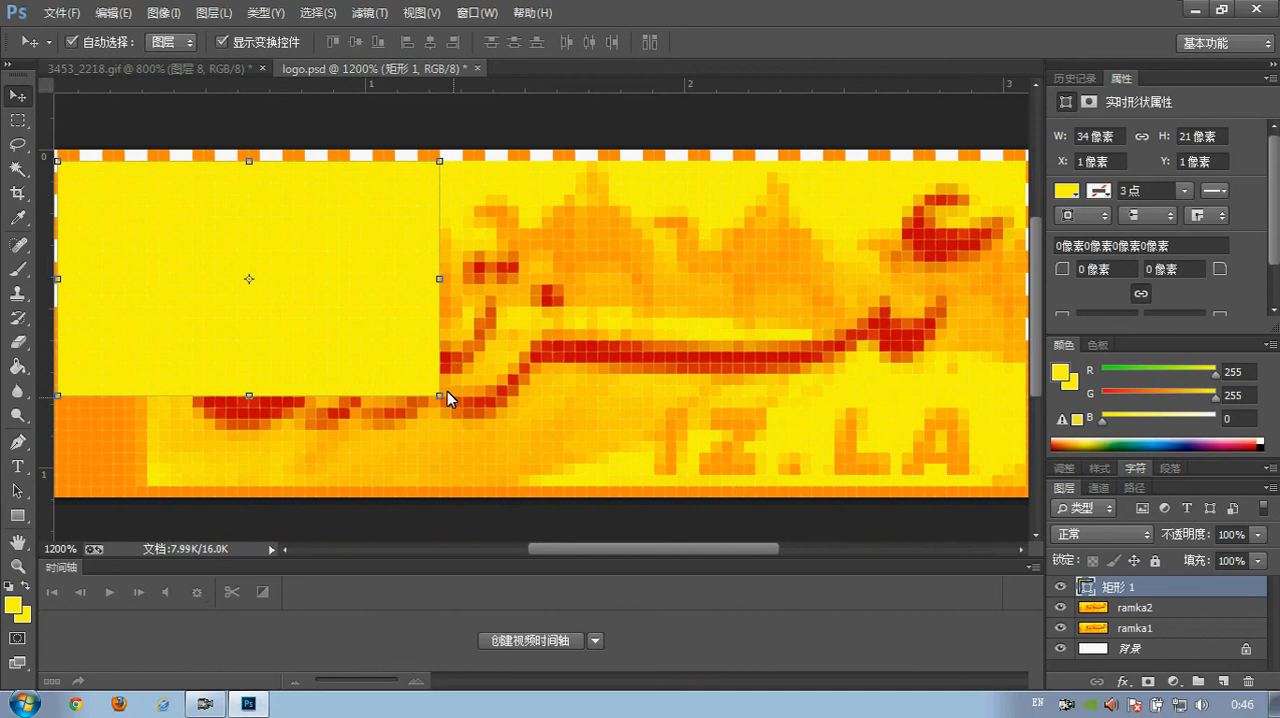
drag(437, 391, 918, 480)
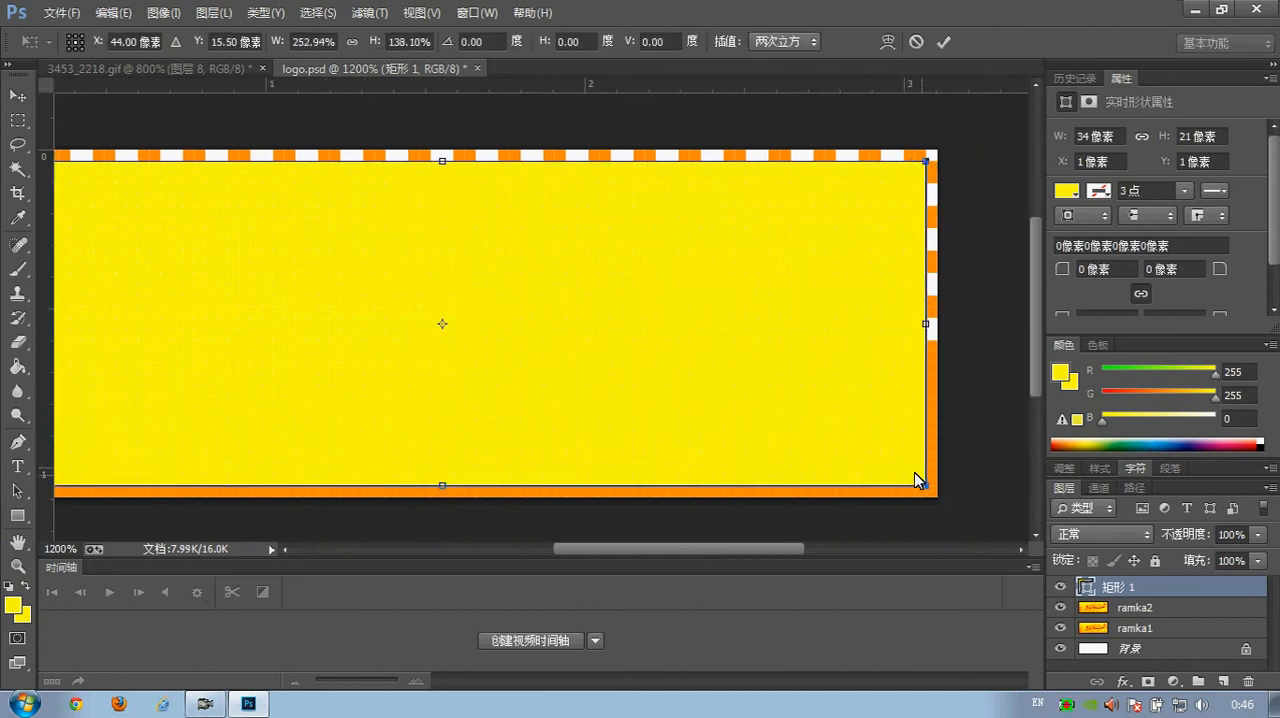
click(17, 96)
click(743, 290)
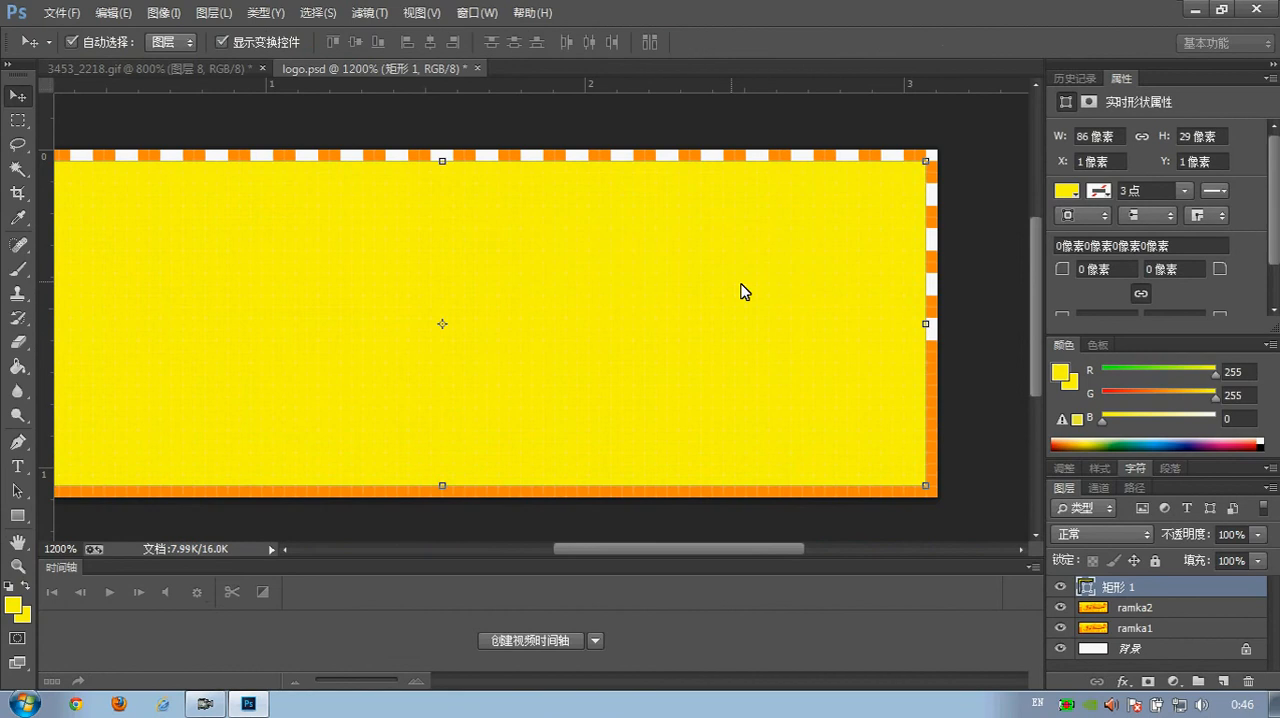
Close the shape properties and rename the yellow rectangle's layer taglik
click(1270, 78)
click(1195, 114)
double_click(1138, 320)
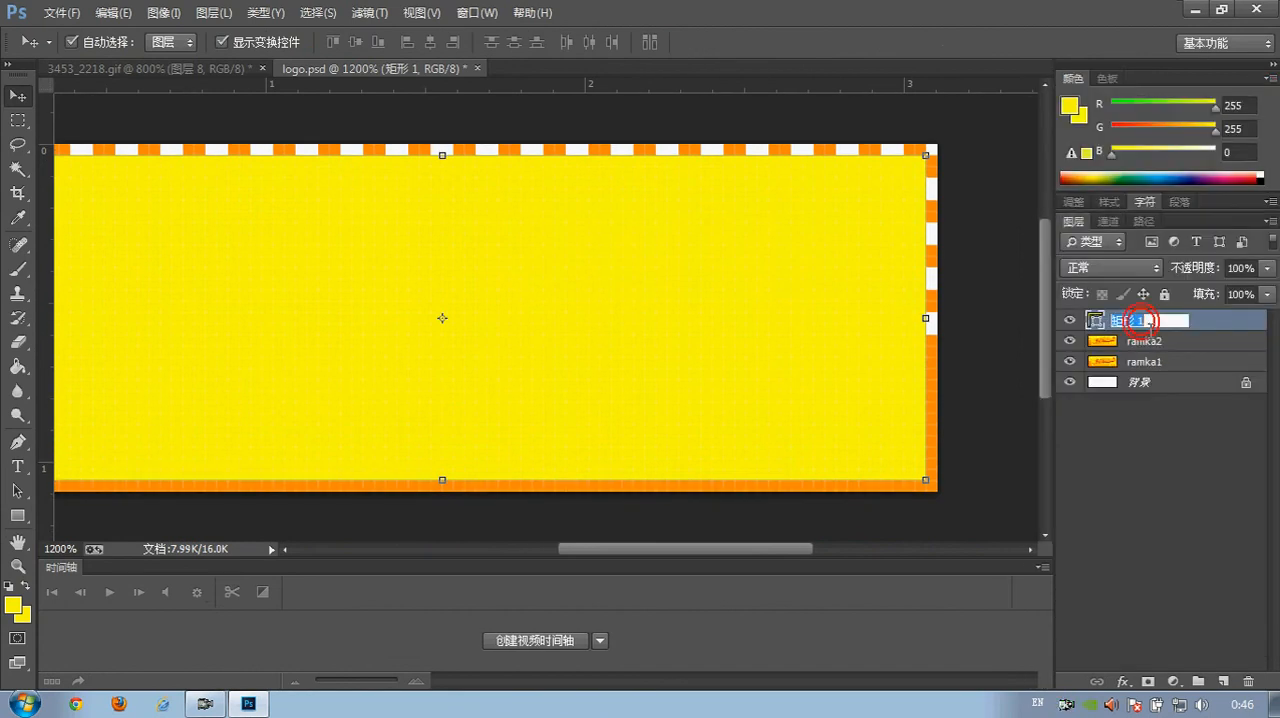
key(Return)
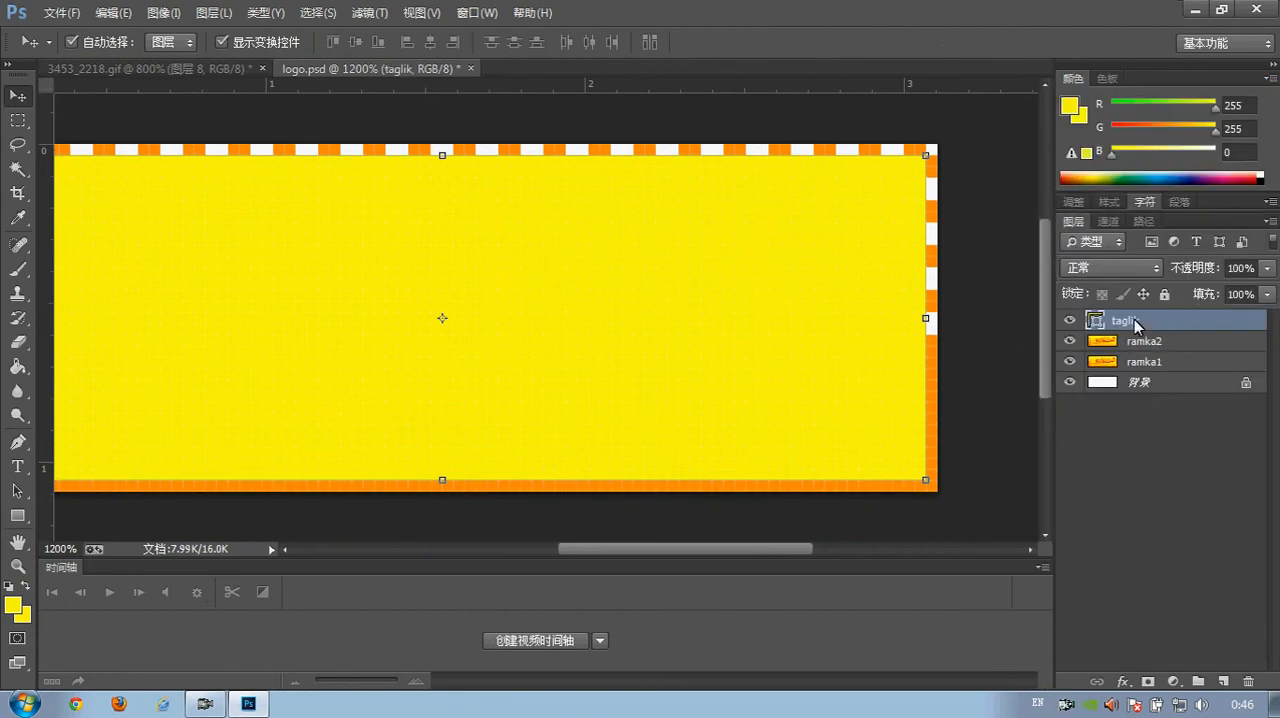
Launch the Hiyal Uyghur input tool over logo.psd and enter the text "ئىز تورى" in it
click(17, 566)
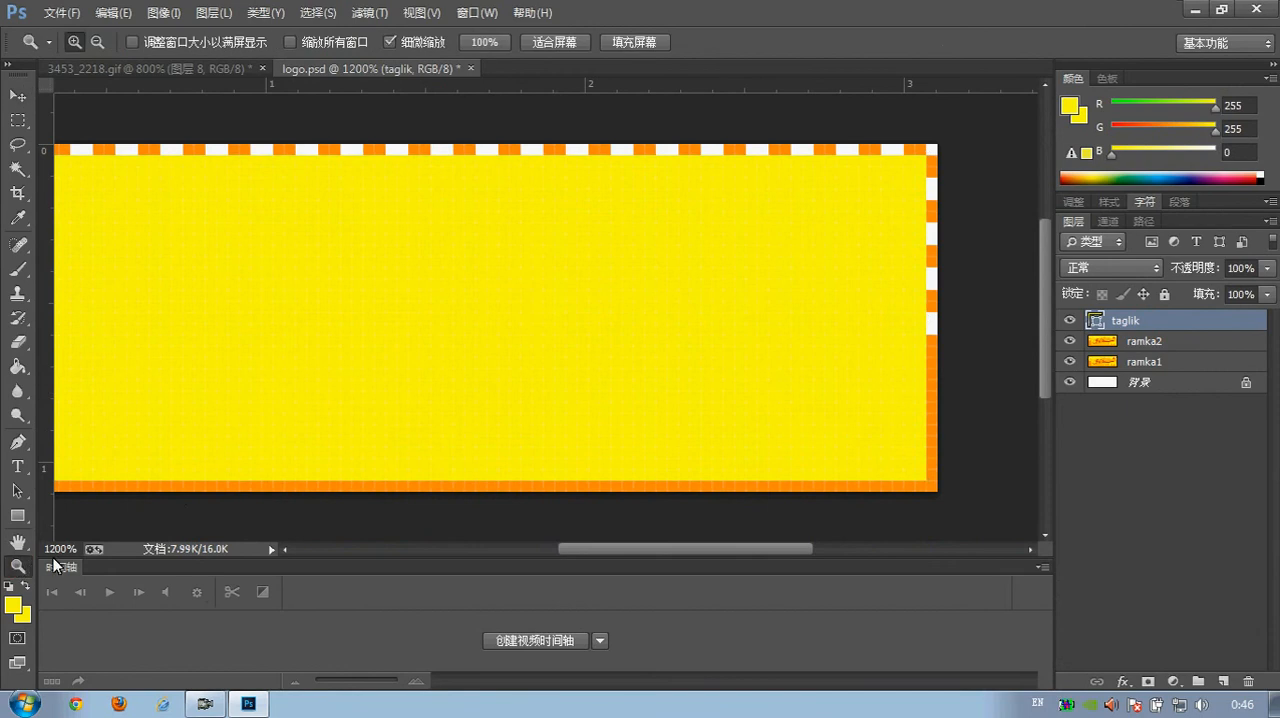
alt+click(395, 318)
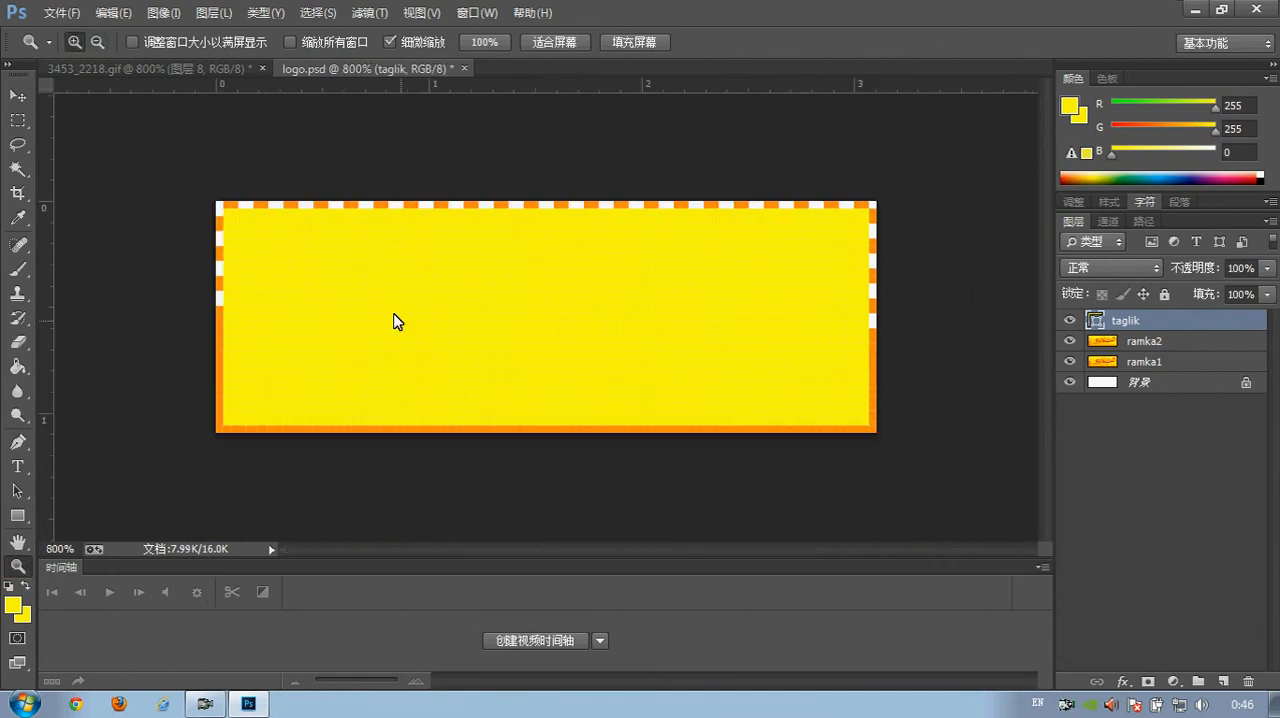
click(195, 68)
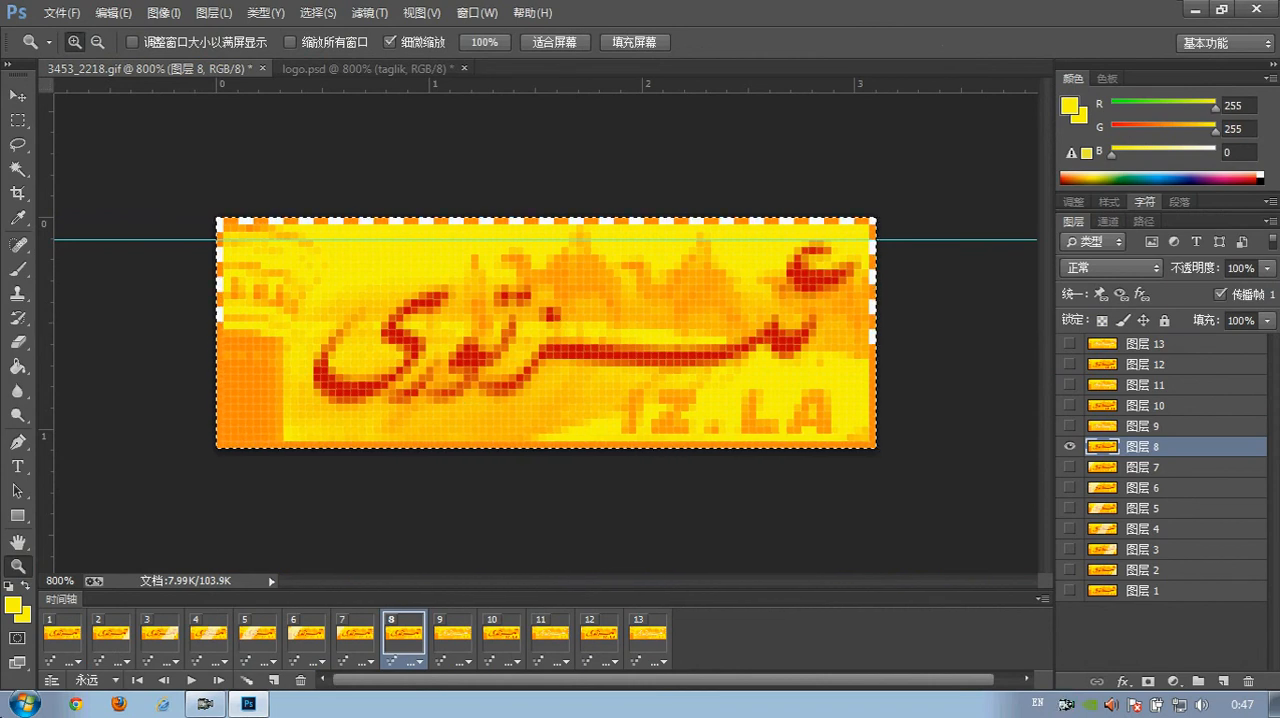
click(22, 703)
click(70, 625)
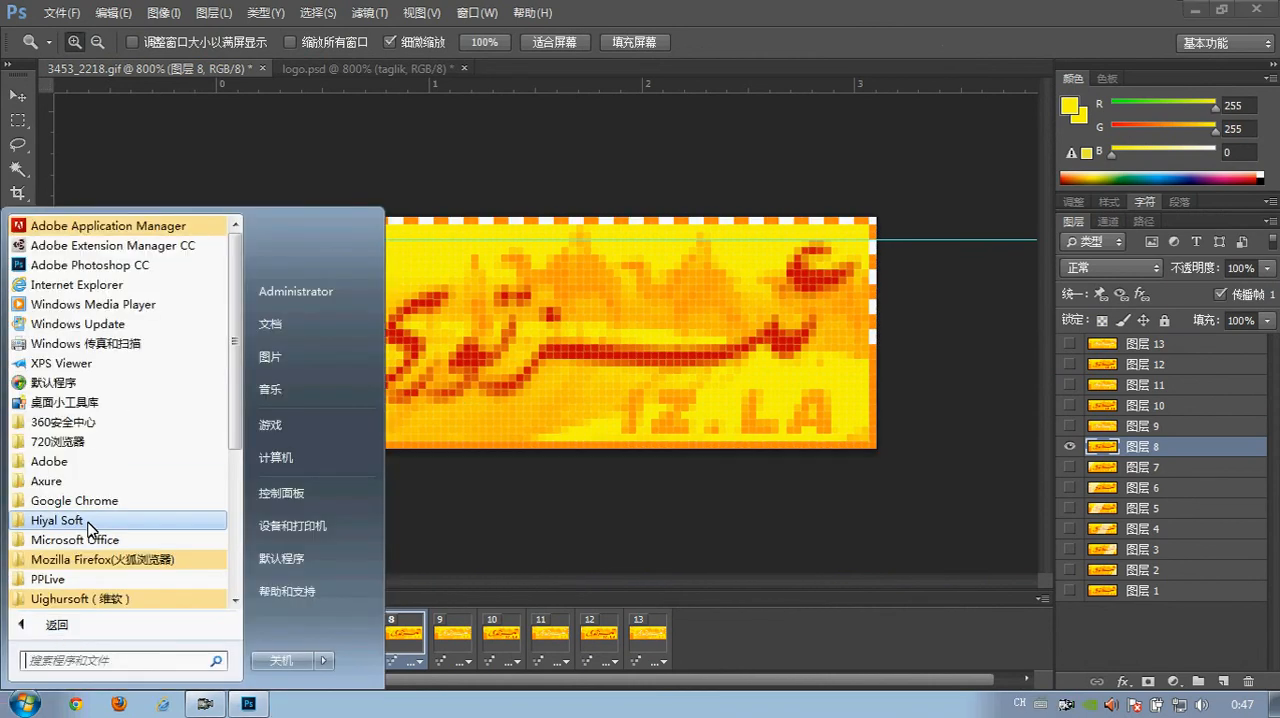
click(80, 488)
click(90, 522)
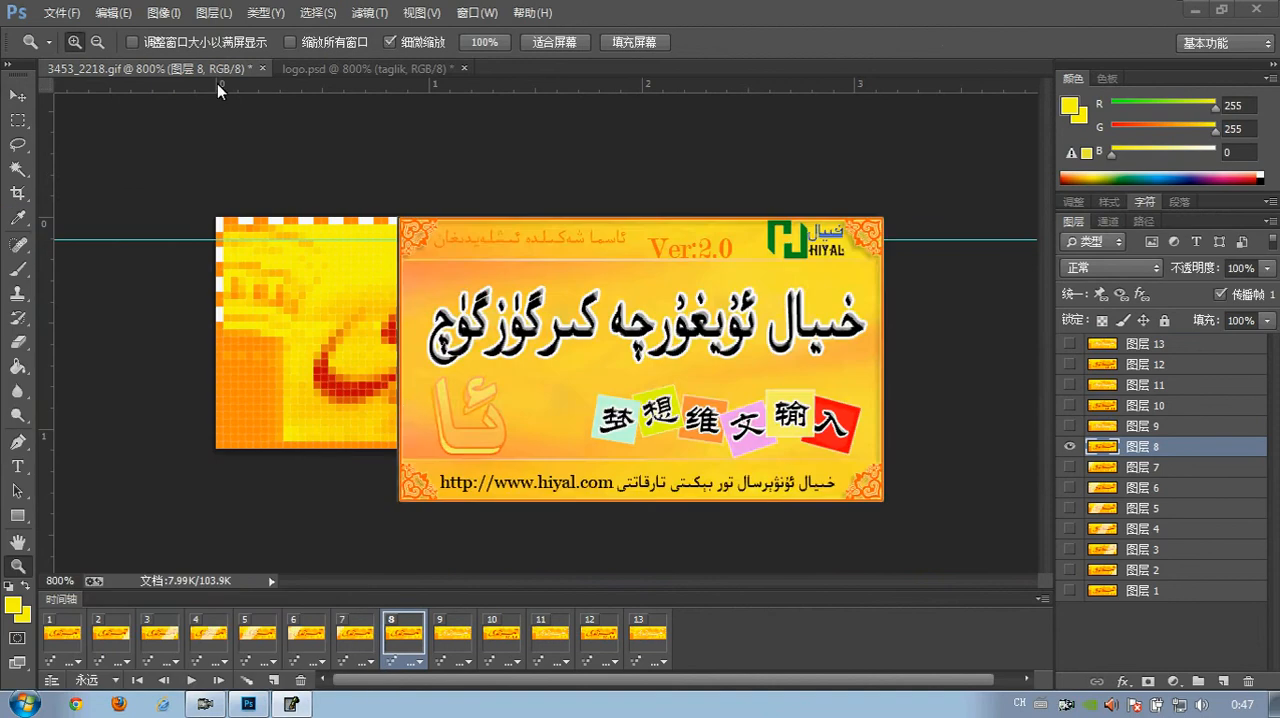
click(334, 66)
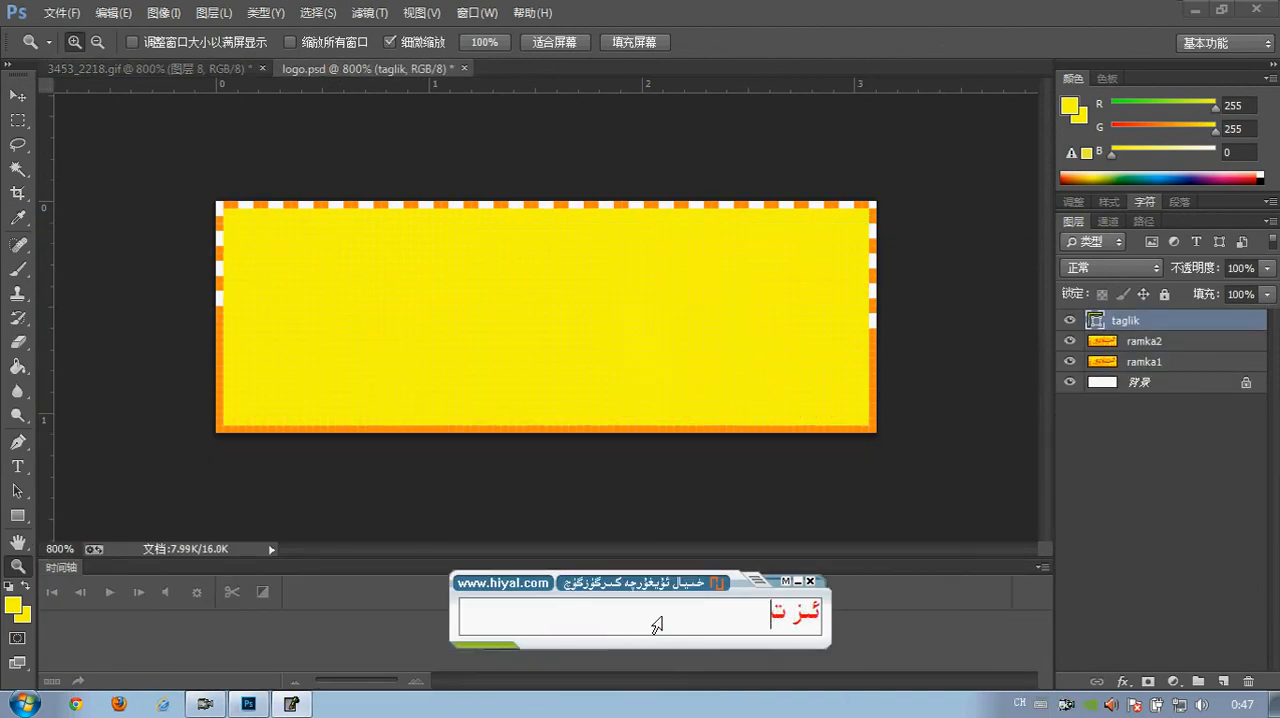
click(670, 615)
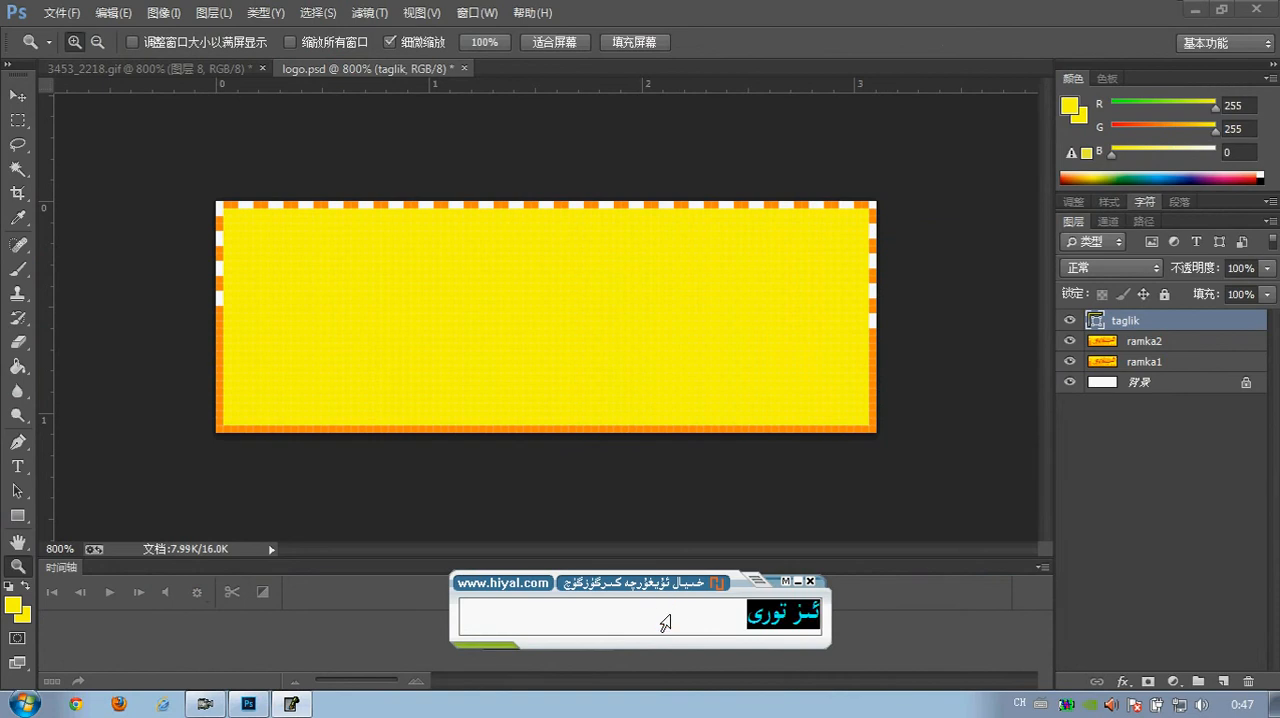
click(18, 466)
click(429, 318)
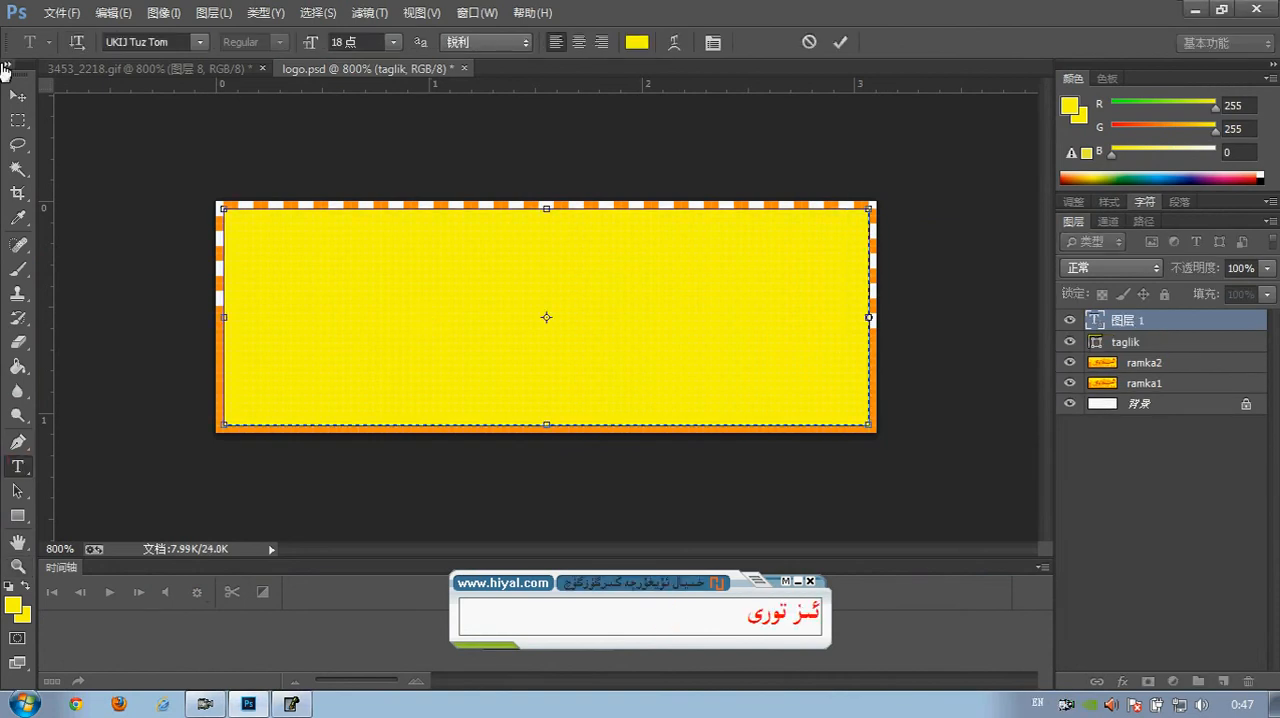
click(8, 97)
key(Delete)
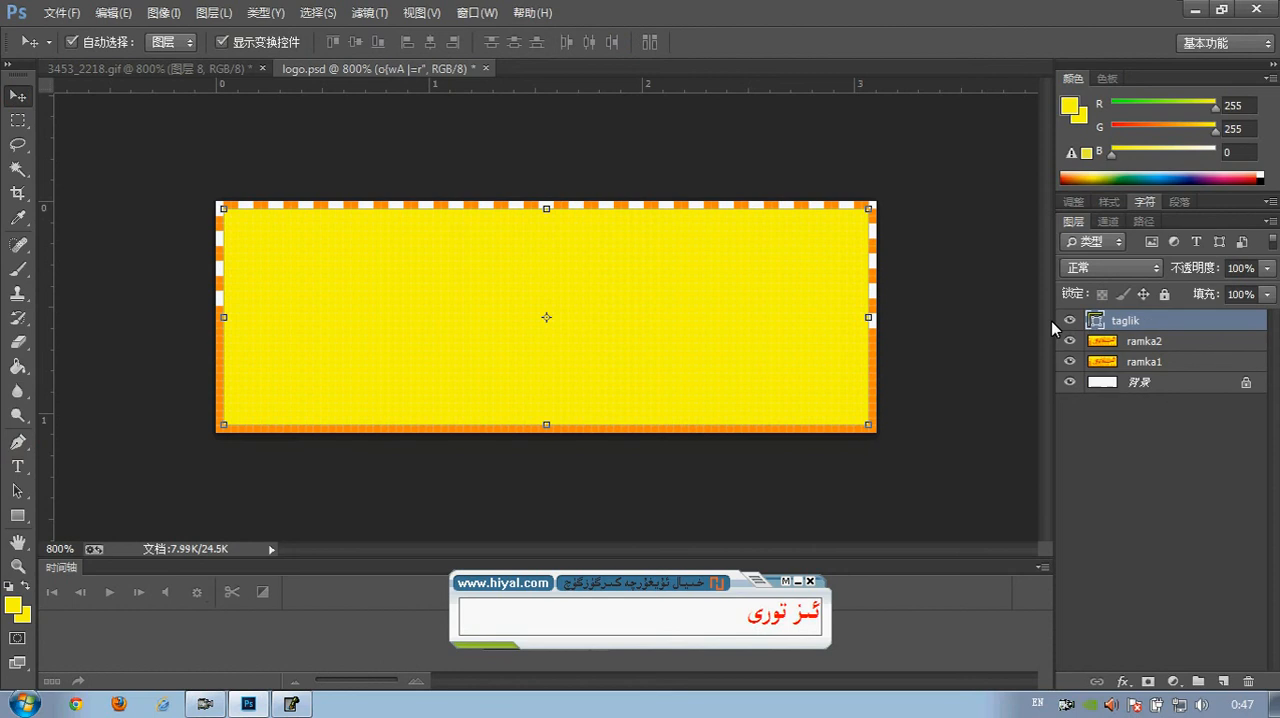
Create a text layer with the converted Uyghur text above the banner and move it down onto the yellow rectangle
click(18, 466)
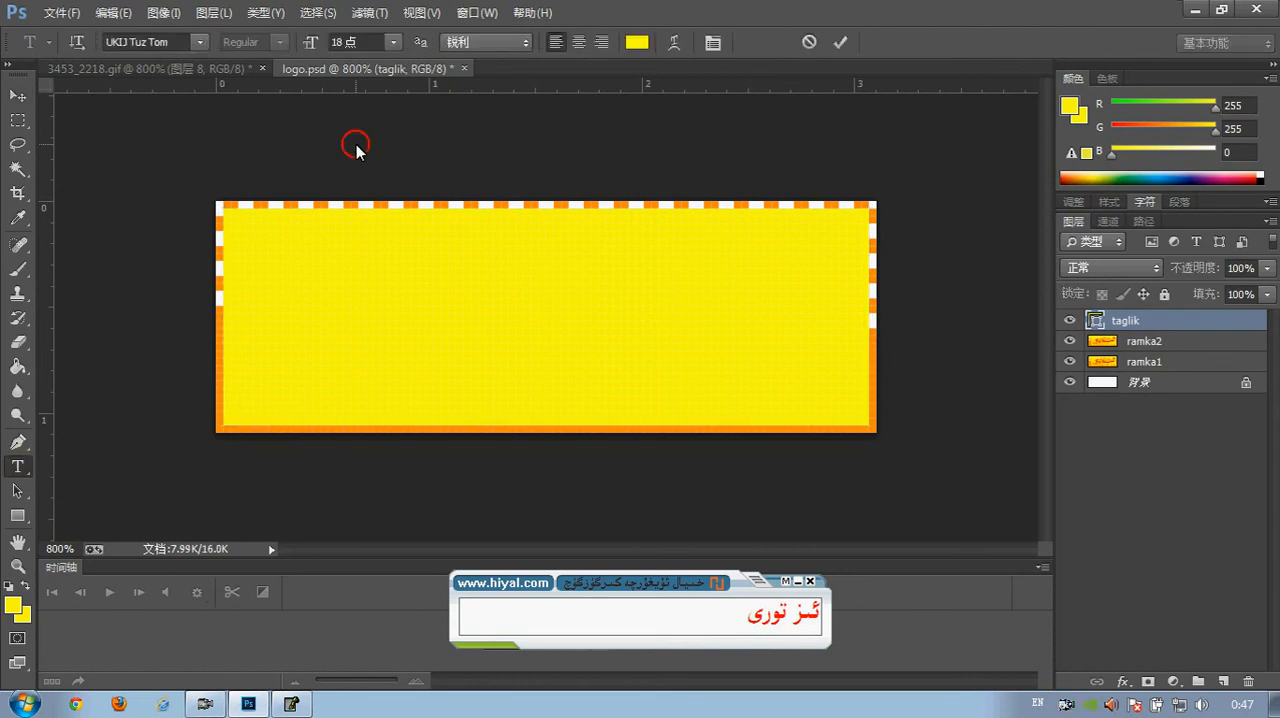
drag(354, 140, 980, 194)
click(18, 95)
key(Down)
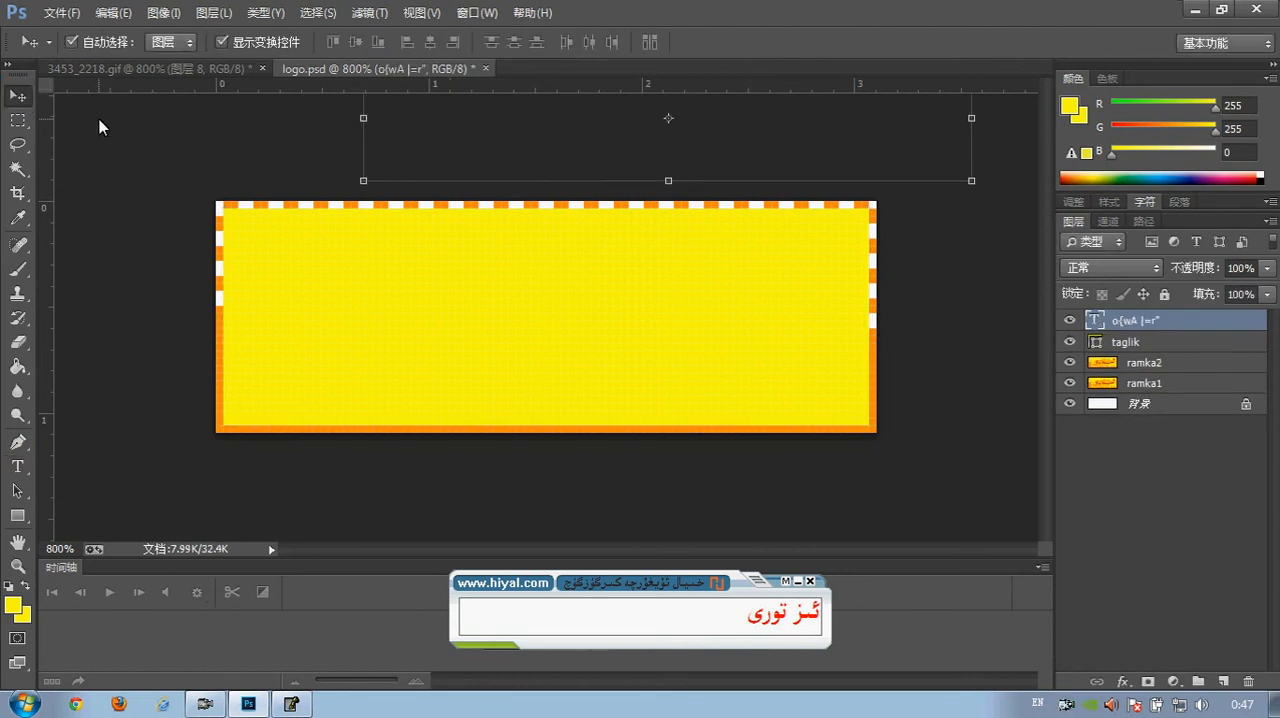
key(Down)
key(Down)
key(Down)
key(Down)
key(Down)
key(Down)
key(Down)
key(Down)
key(Down)
key(Down)
key(Down)
key(Down)
key(Down)
key(Down)
key(Down)
key(Down)
key(Down)
key(Down)
key(Down)
key(Down)
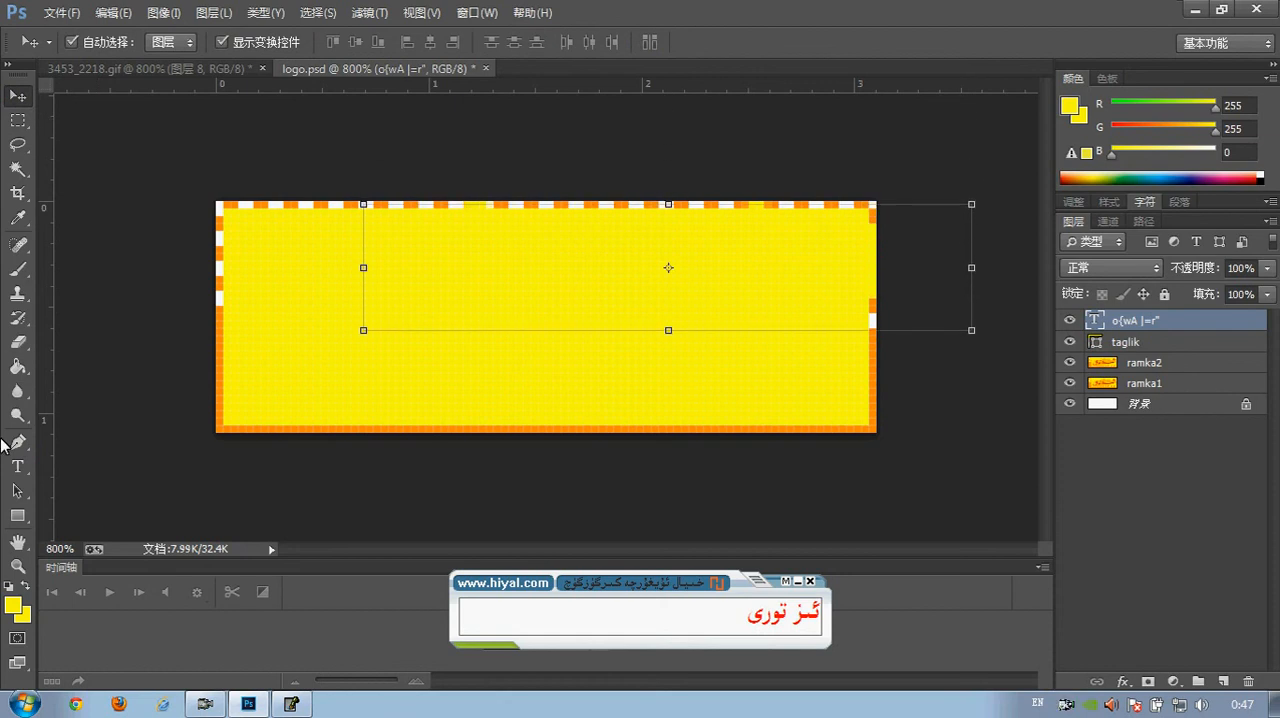
Set the text colour to white
click(15, 466)
click(648, 44)
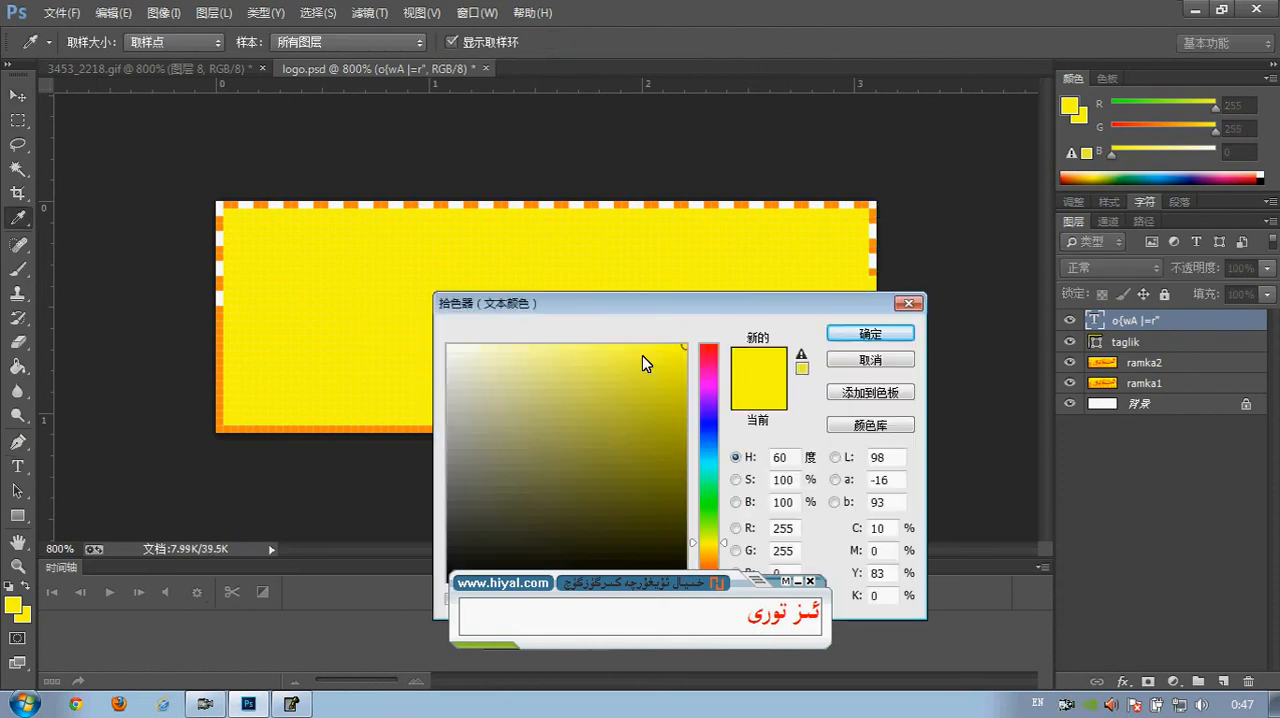
click(611, 443)
click(852, 332)
Try the Hiyal 2.0 font on the converted text, and delete that text layer
click(195, 45)
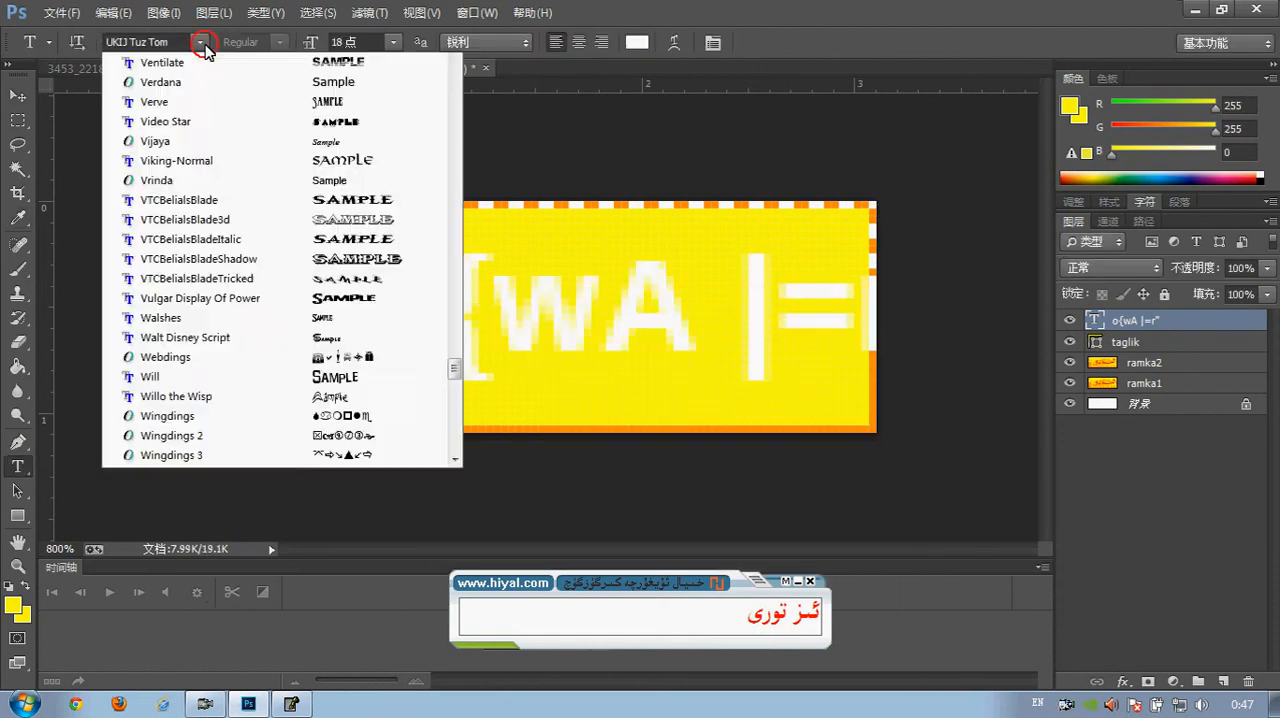
drag(453, 582, 478, 368)
click(294, 376)
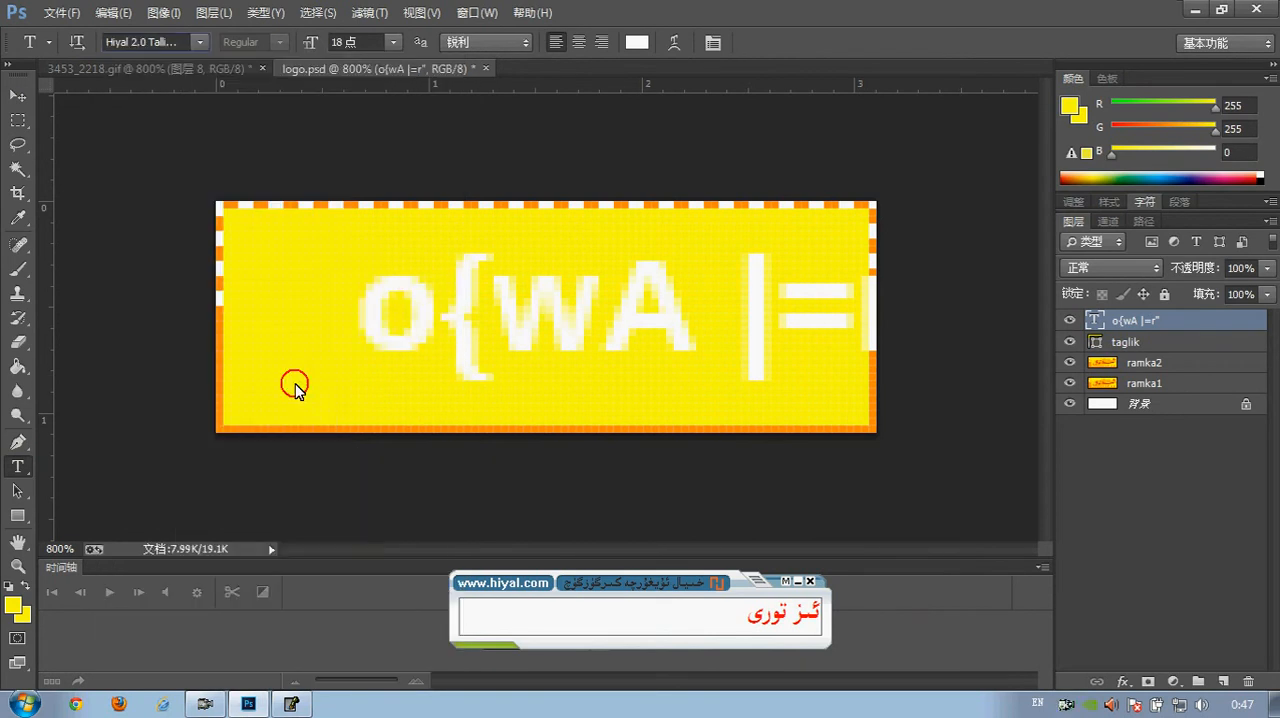
key(v)
click(611, 507)
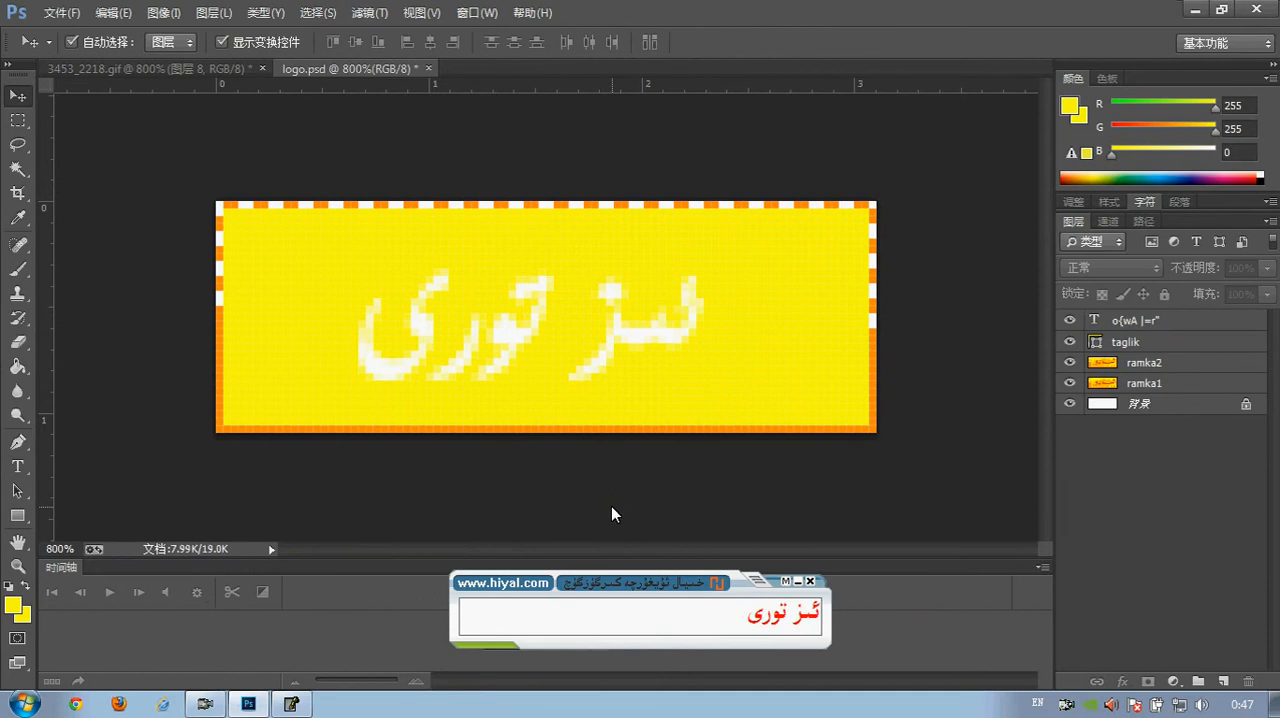
click(611, 352)
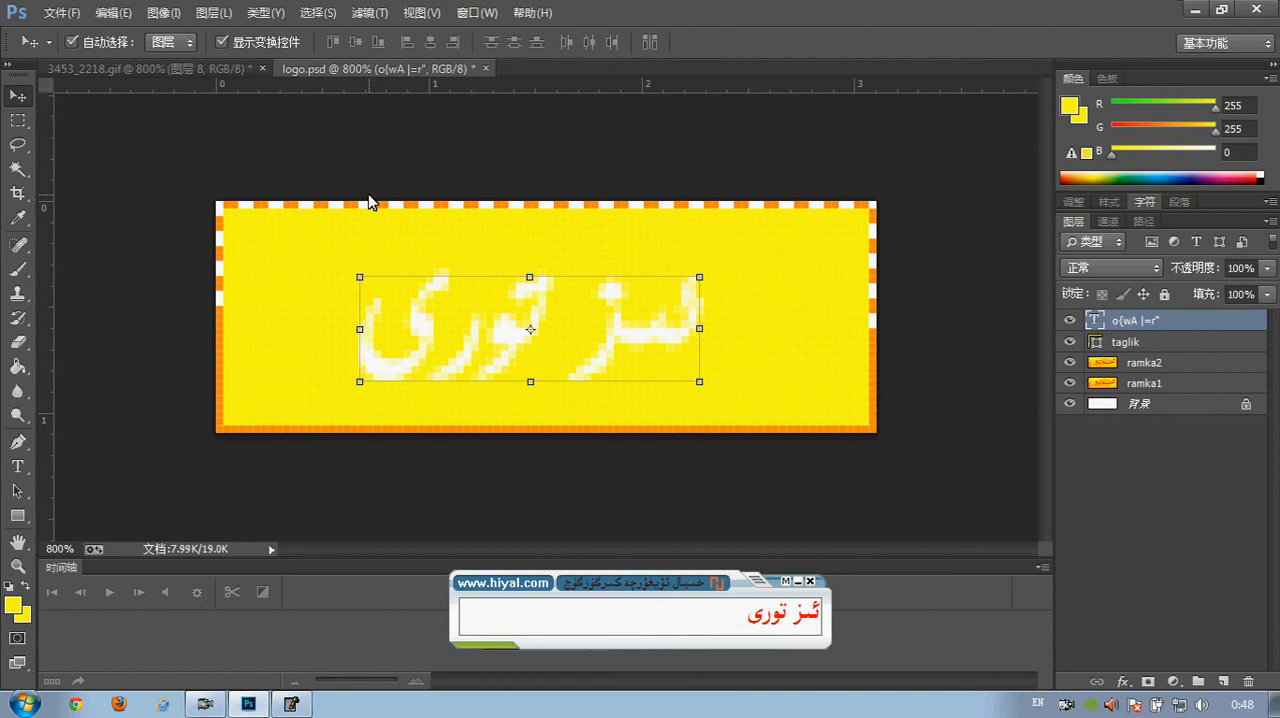
key(Delete)
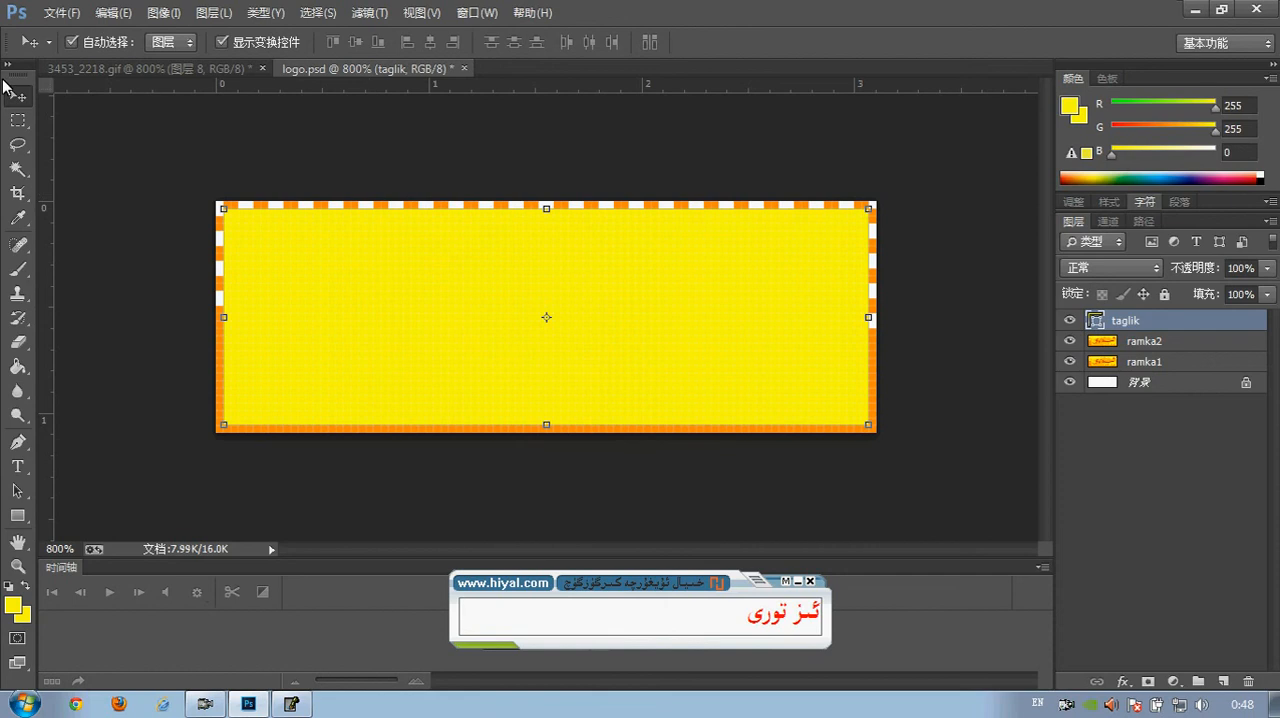
Switch the keyboard input language to Arabic (Saudi Arabia) and deselect the yellow rectangle
click(1037, 703)
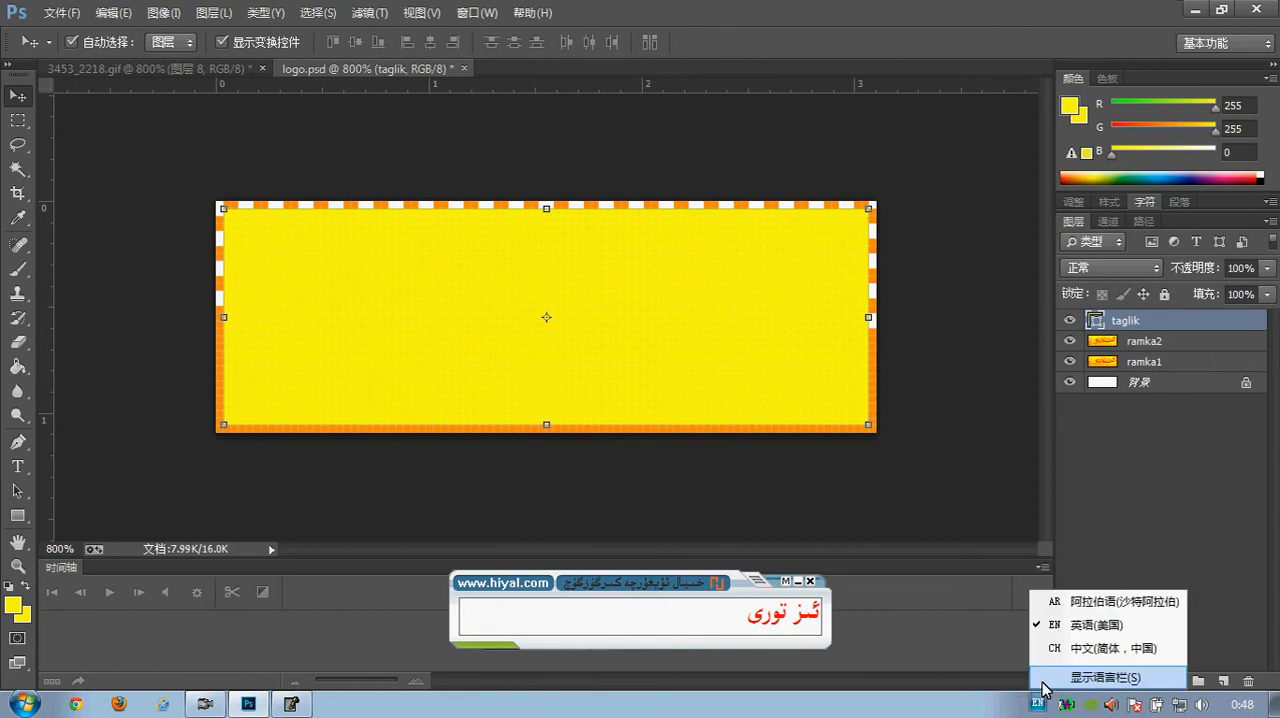
click(1055, 597)
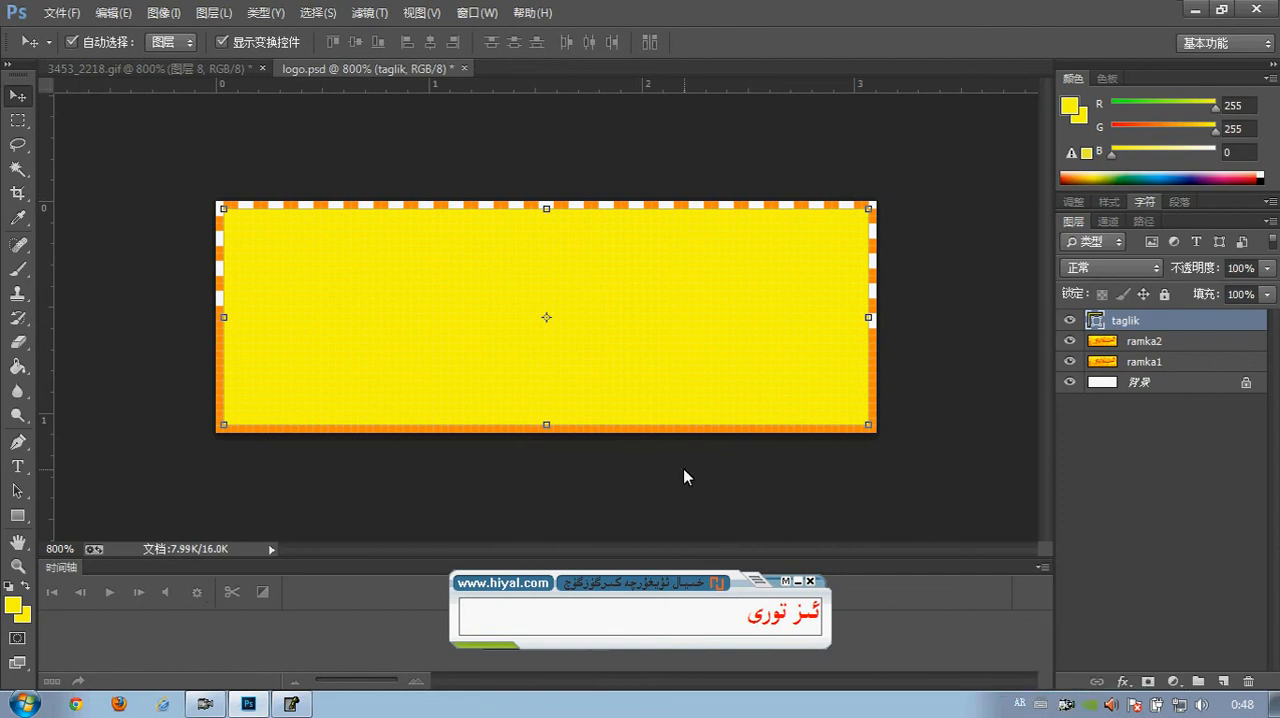
click(683, 468)
Check the text engine option for Middle Eastern and South Asian (中东和南亚) in the type preferences and accept the dialog
click(114, 10)
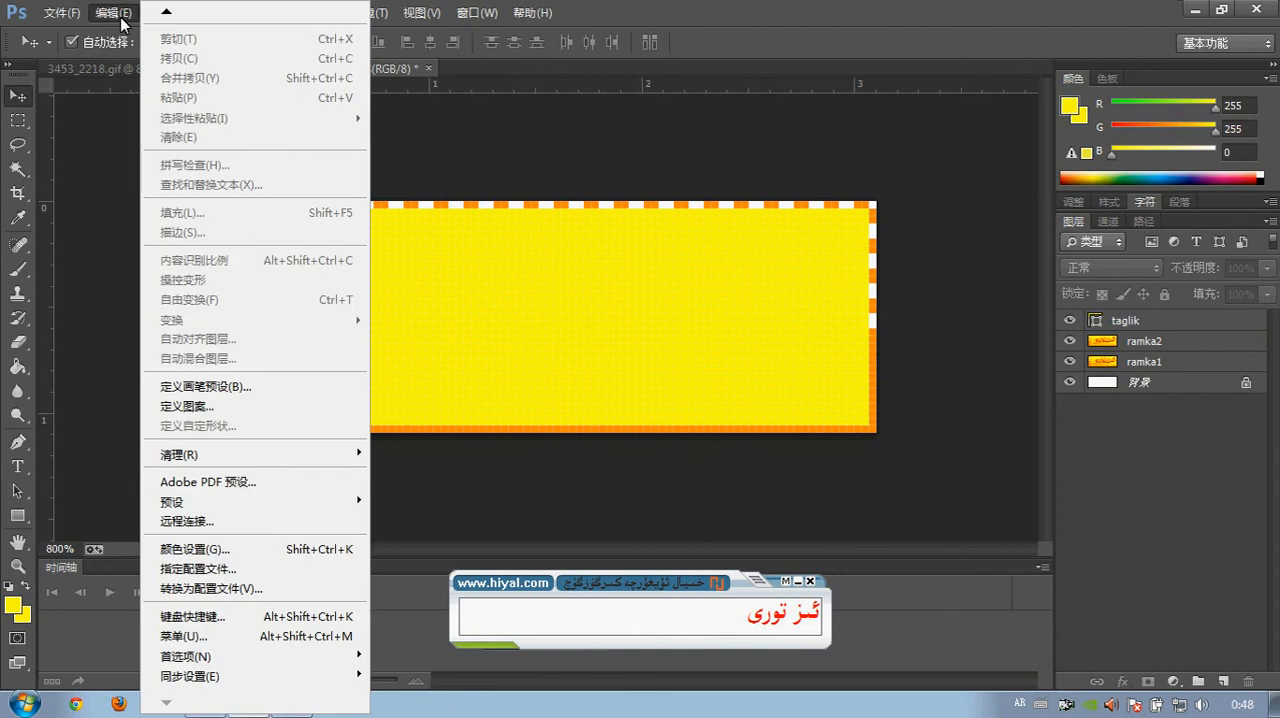
mouse_move(247, 663)
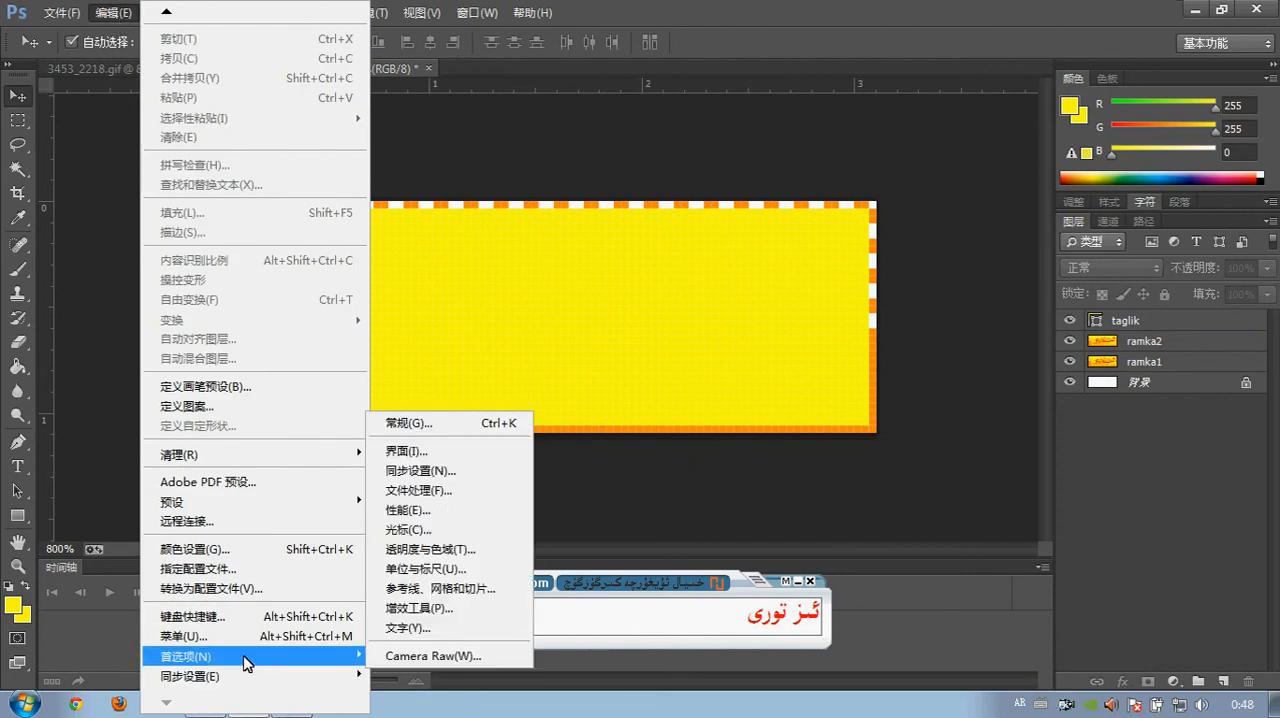
click(400, 628)
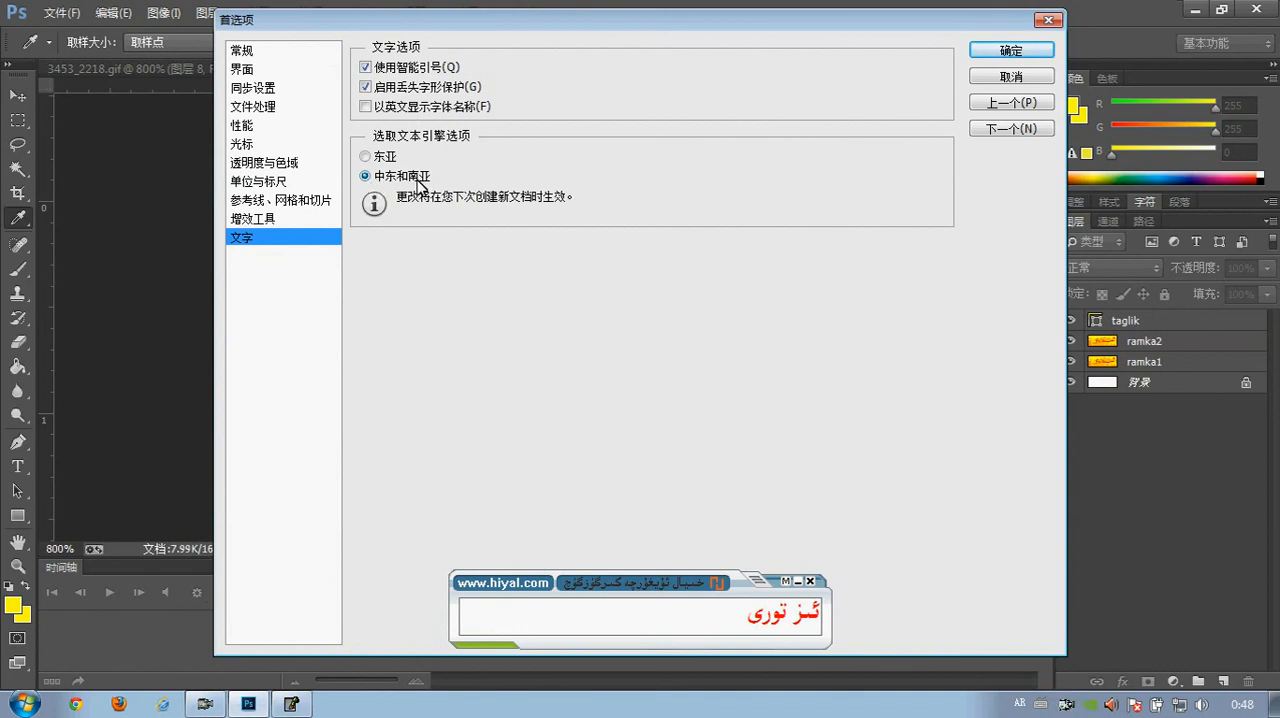
click(1011, 52)
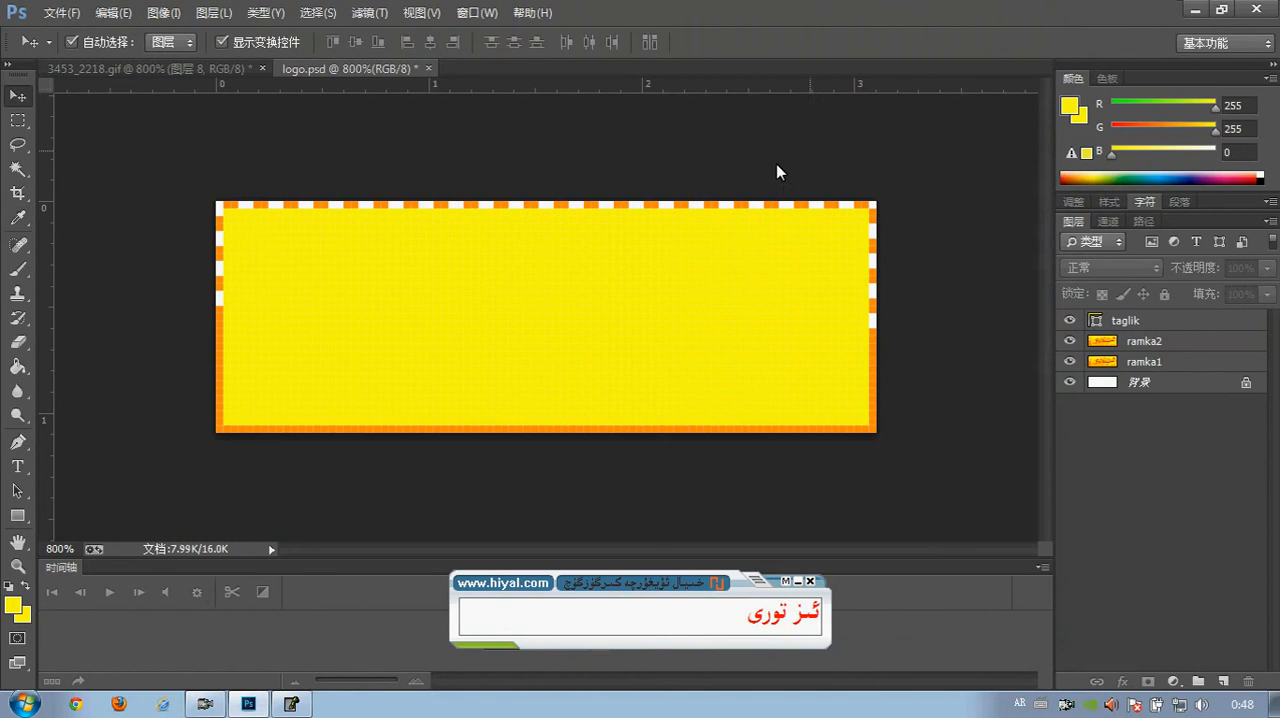
Enter the Uyghur text "ئىز ورى" in a new text layer below the banner, using the Arabic input language
click(1020, 704)
click(1043, 596)
click(16, 466)
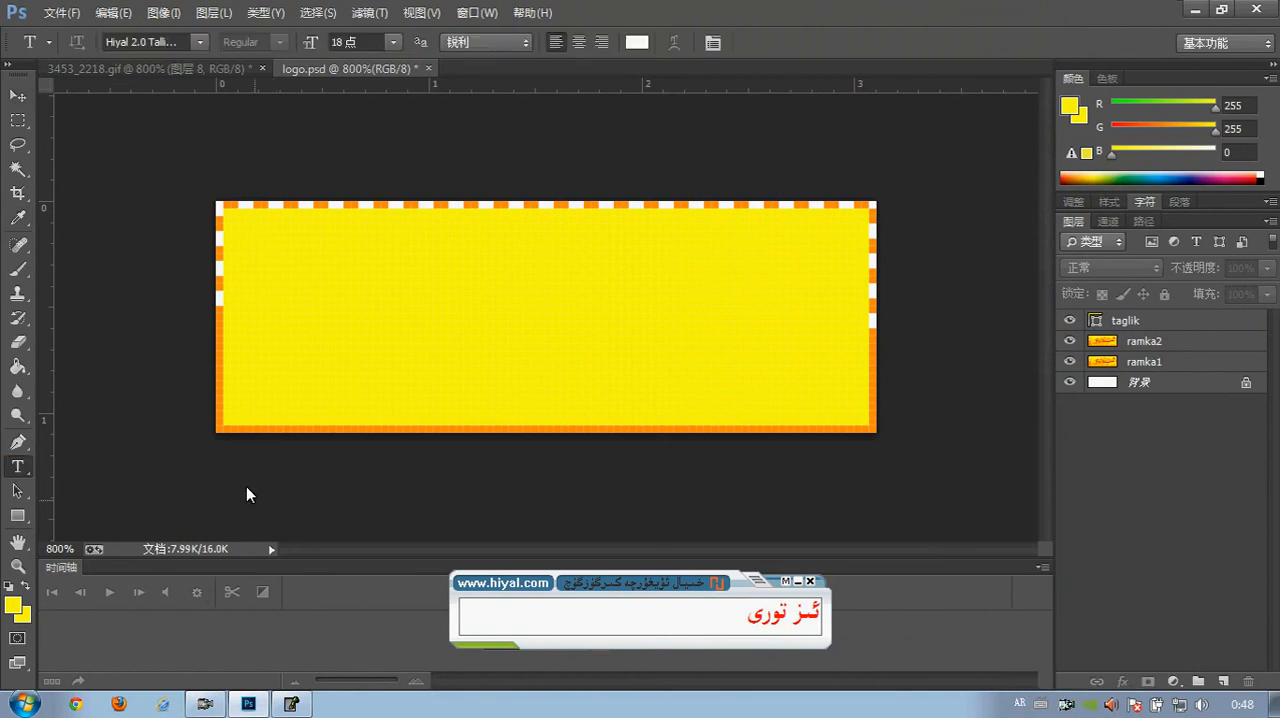
click(263, 500)
text(ئىز تورى)
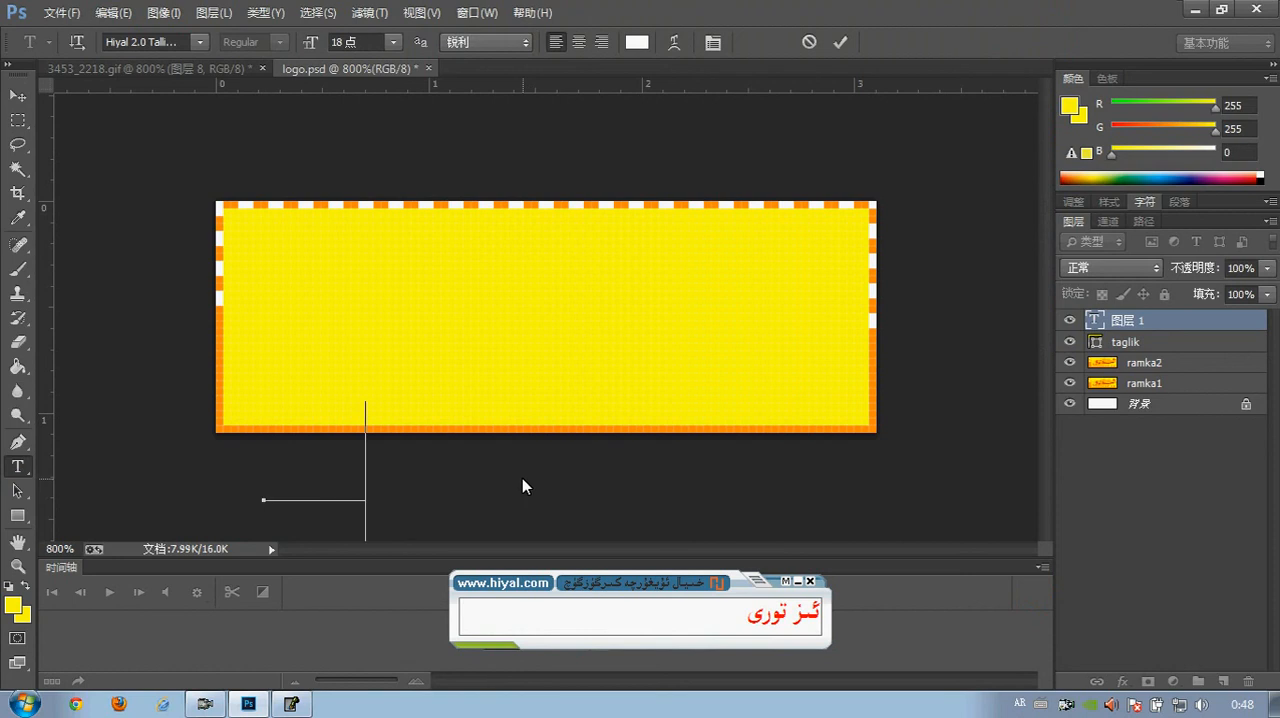
double_click(466, 508)
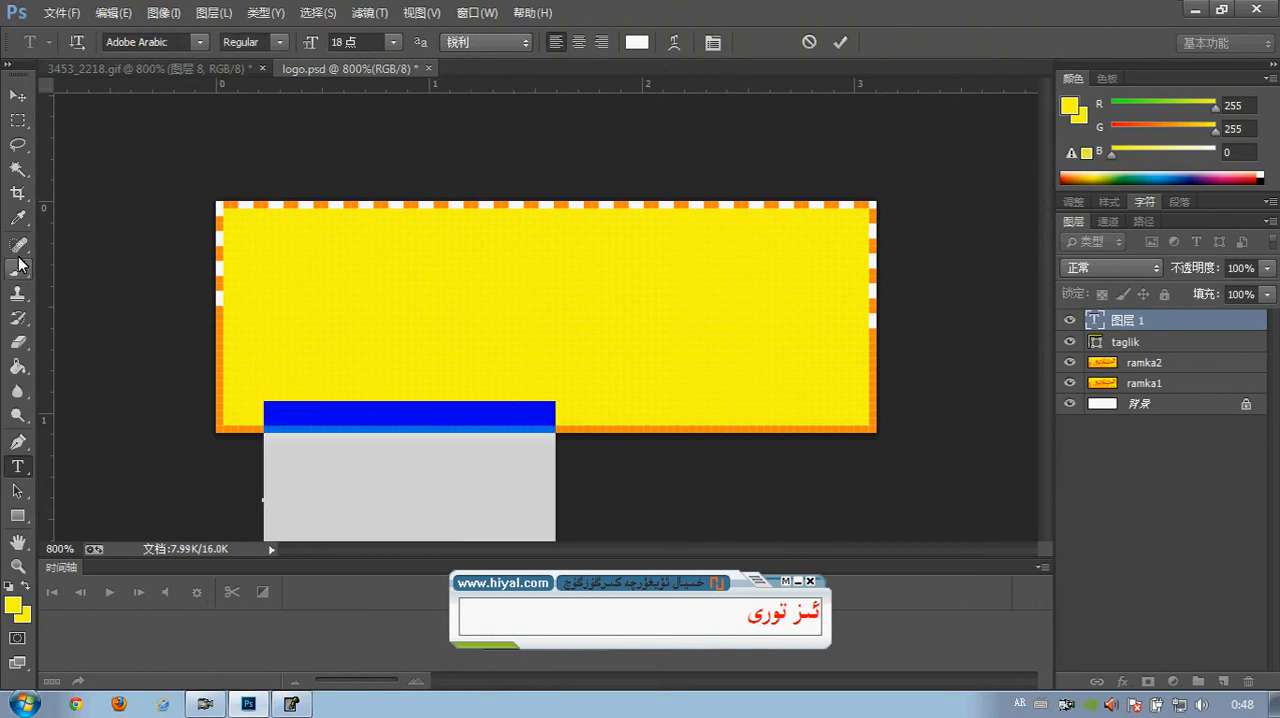
Move the new Uyghur text up onto the yellow rectangle
click(17, 96)
key(Up)
key(Up)
key(Up)
key(Up)
key(Up)
key(Up)
key(Up)
key(Up)
key(Up)
key(Up)
key(Up)
key(Up)
key(Up)
key(Up)
key(Up)
key(Up)
key(Up)
key(Up)
key(Up)
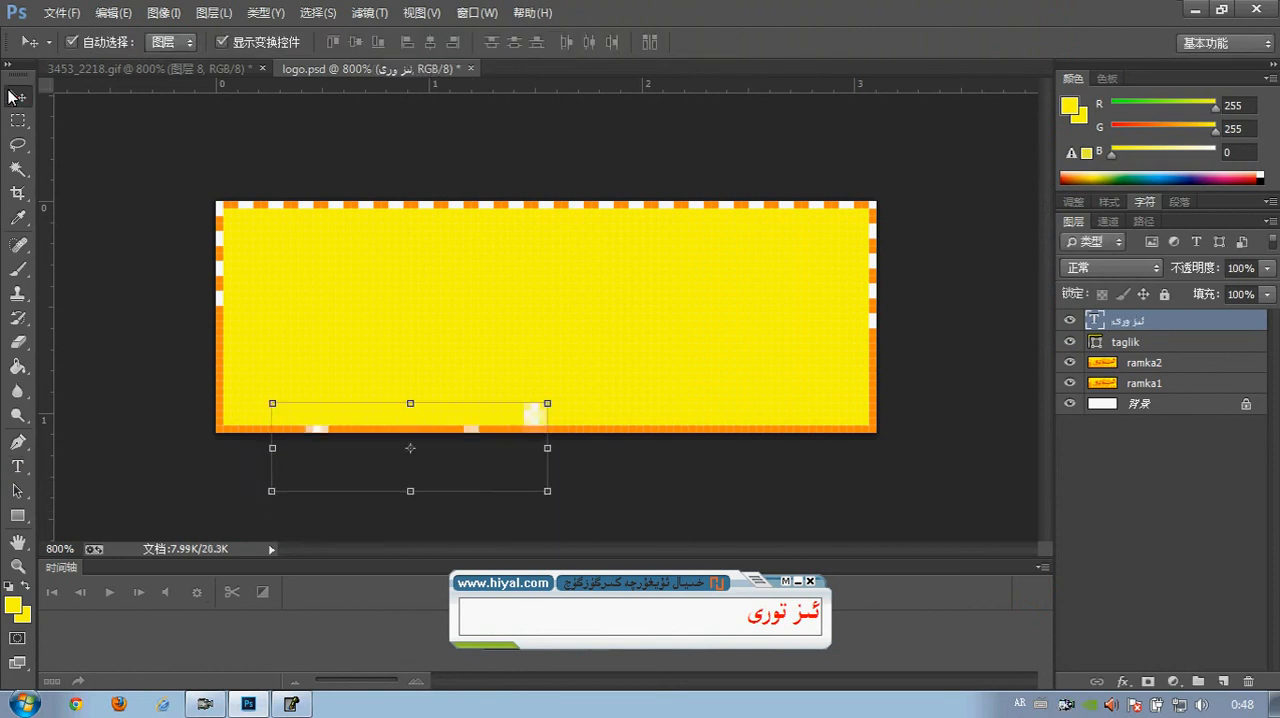
key(Up)
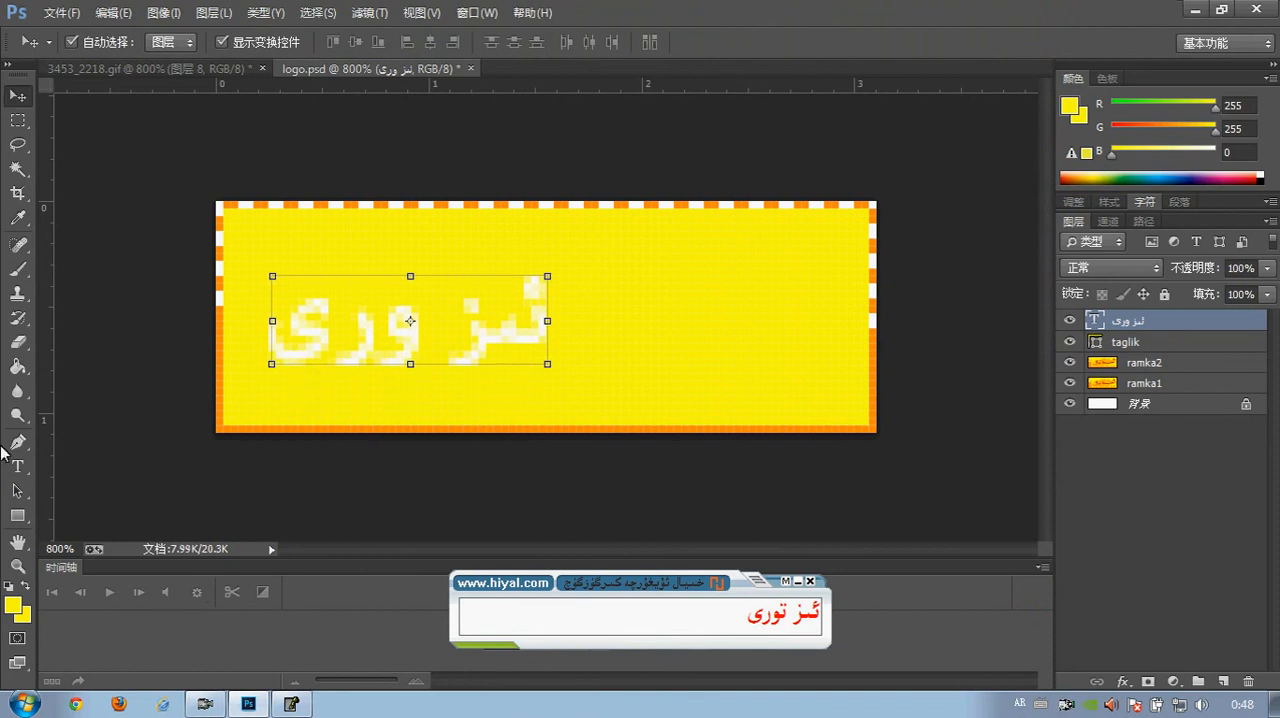
Insert the missing letter "ت" at the start of the text's second word so it reads "ئىز تورى"
click(17, 466)
drag(405, 346, 329, 335)
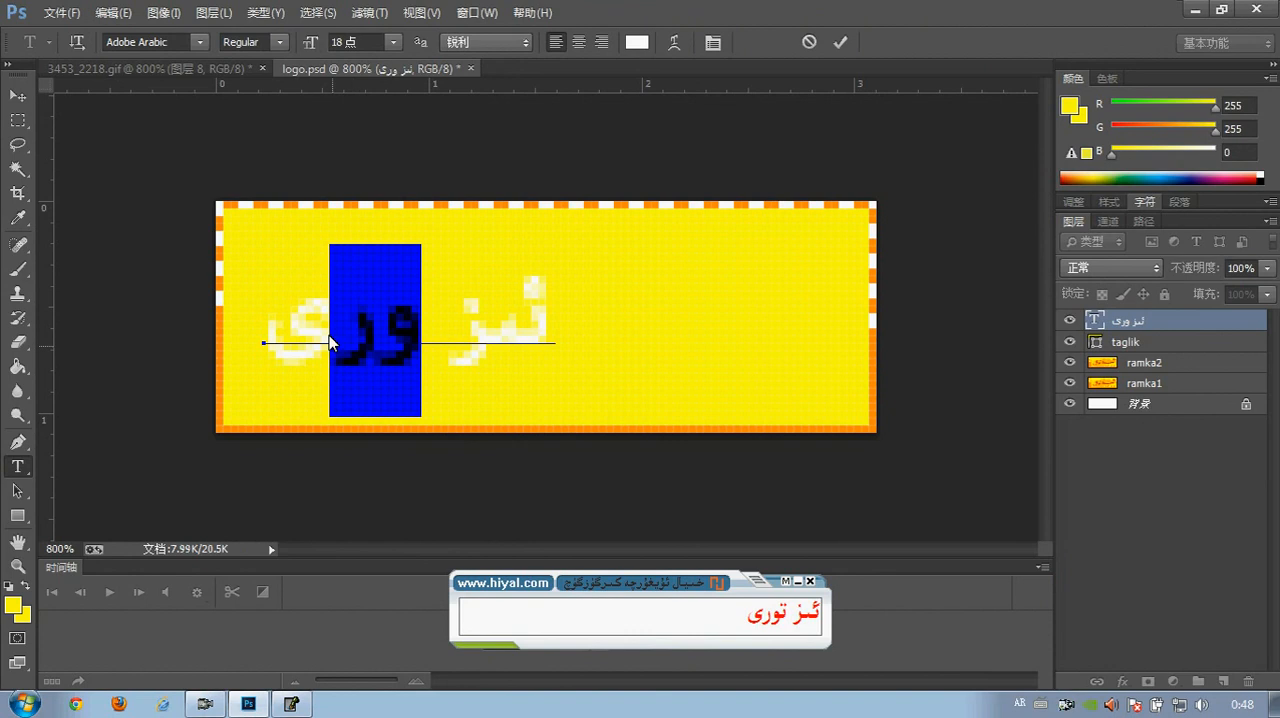
key(Right)
key(Left)
key(Left)
key(Left)
text(ت)
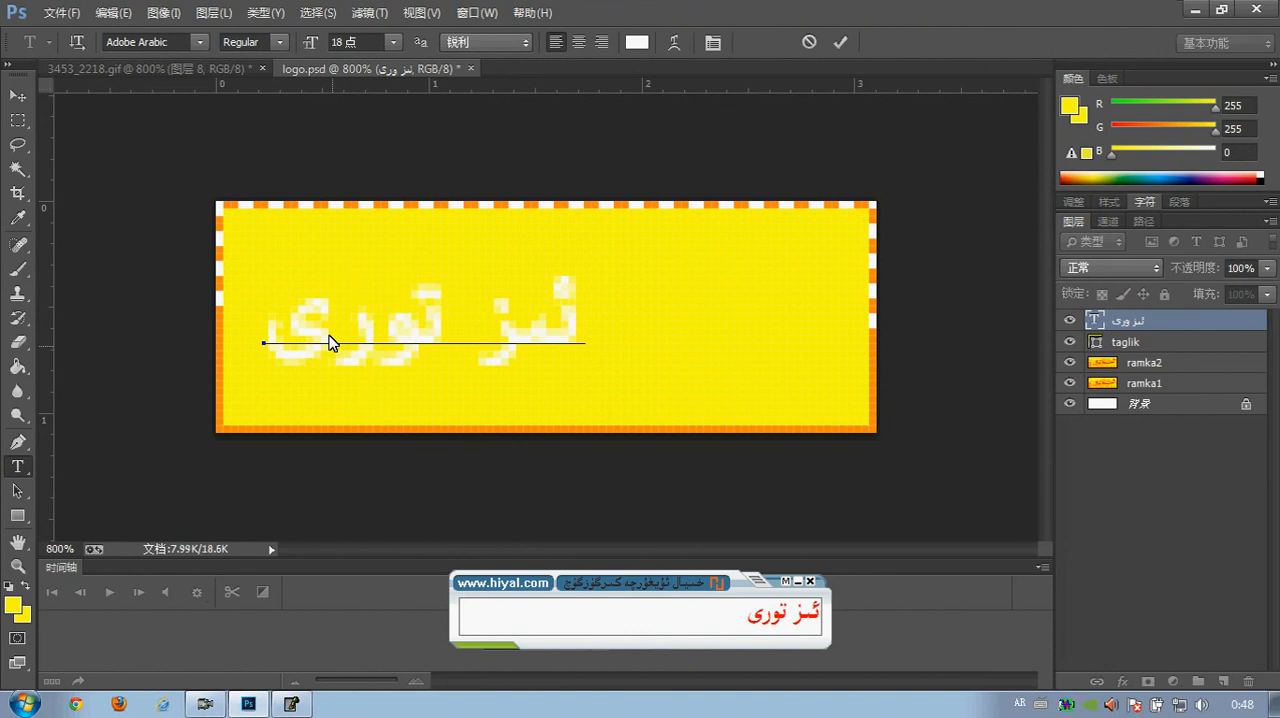
Place vertical and horizontal guides through the banner's centre and move the text right until it is centred on the vertical guide
click(17, 95)
drag(538, 341, 605, 338)
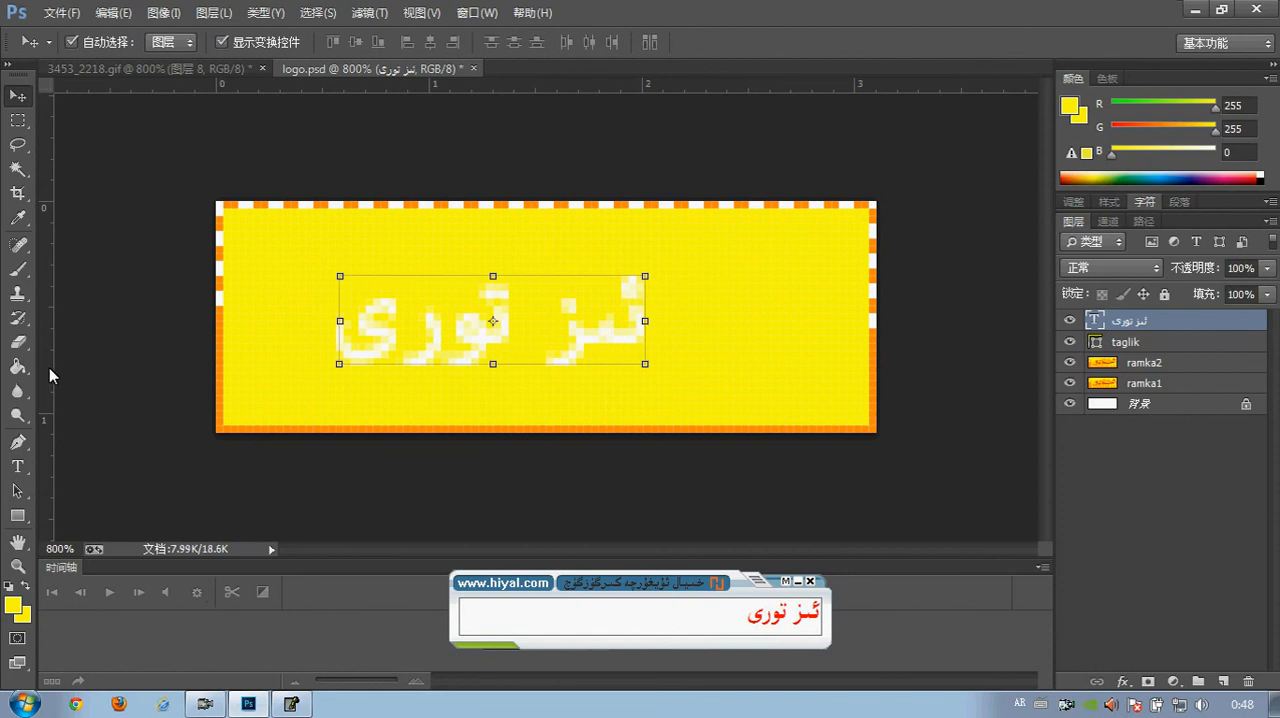
drag(47, 367, 545, 348)
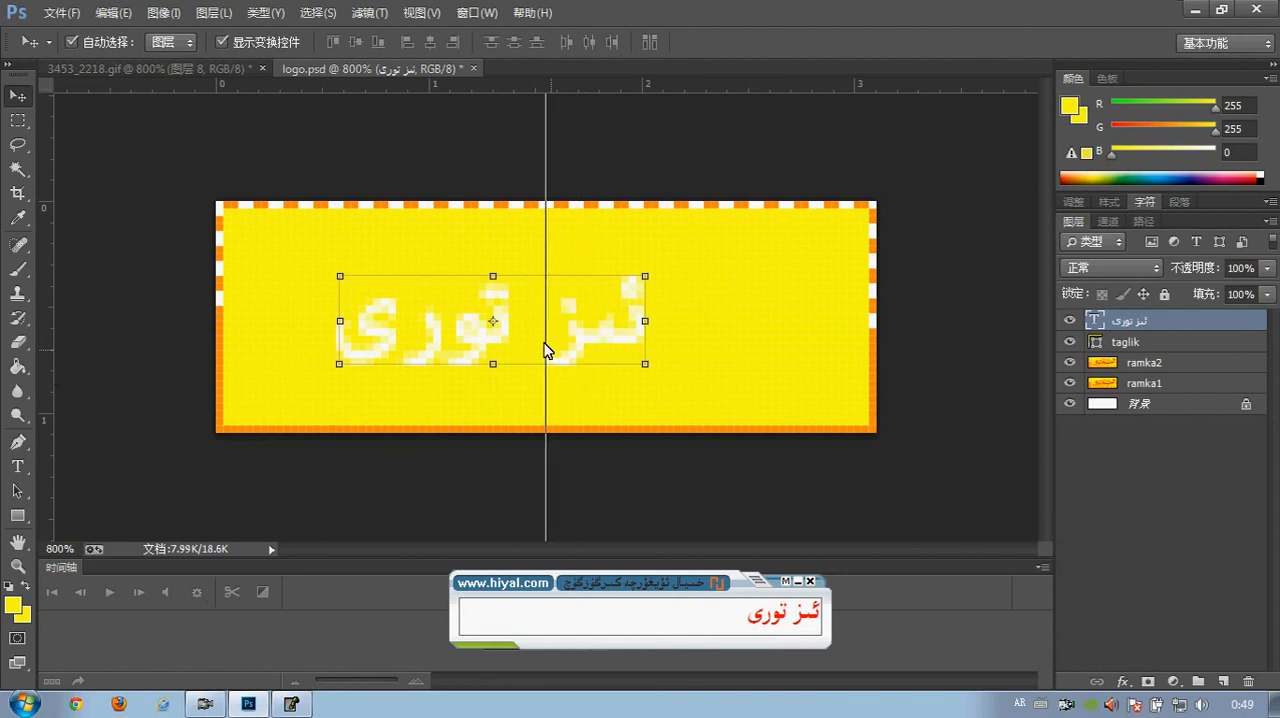
drag(624, 80, 604, 318)
key(Right)
key(Right)
key(Right)
key(Right)
key(Right)
key(Right)
key(Right)
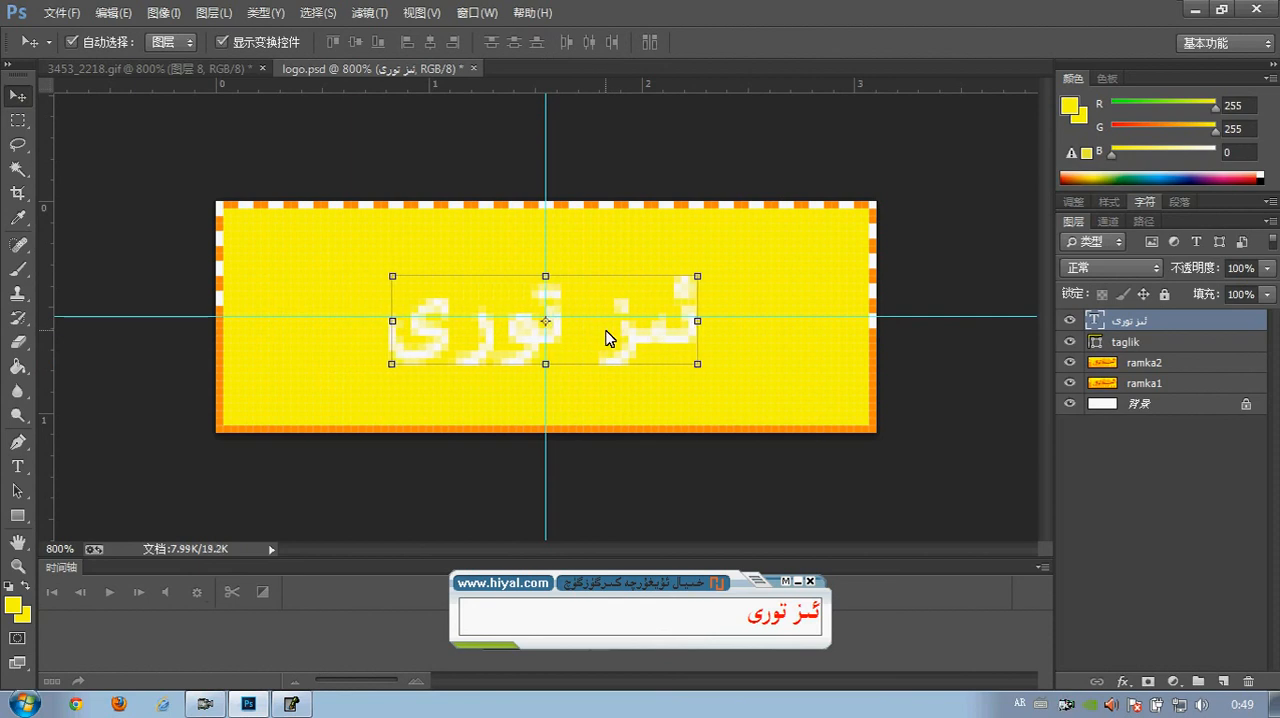
Change the font of the Uyghur text to UKIJ Jelliy
click(17, 466)
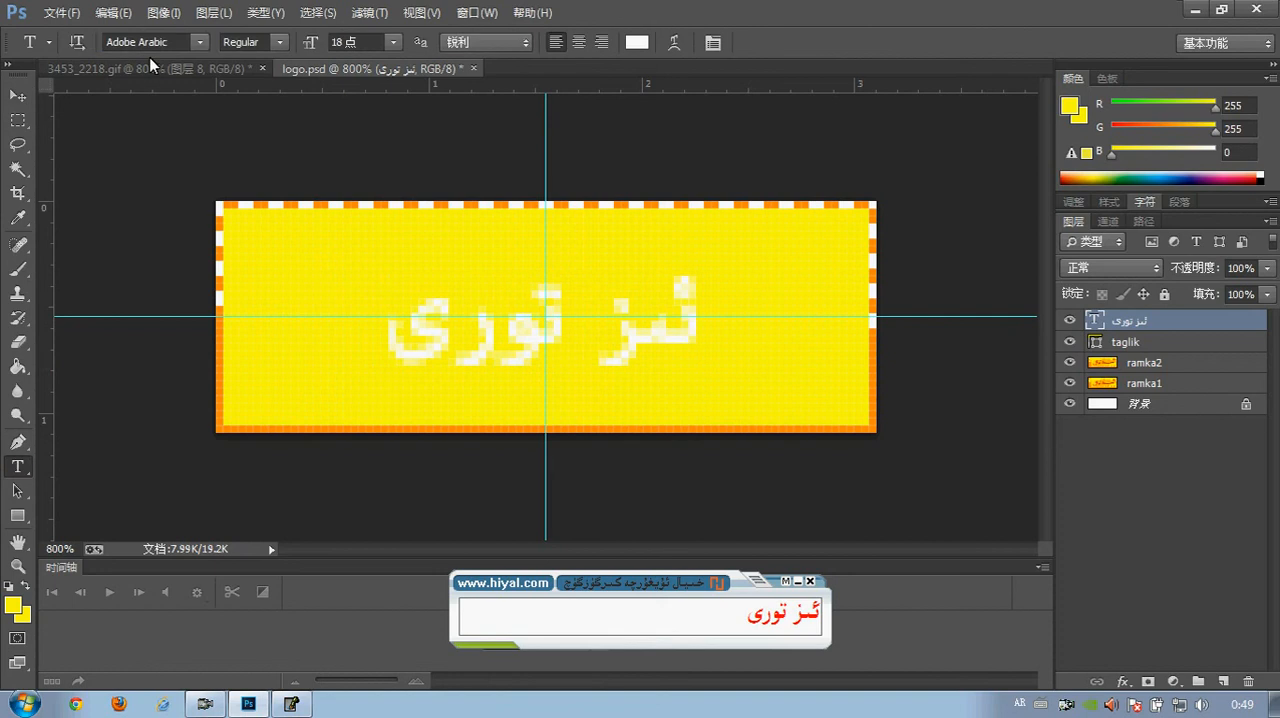
click(150, 46)
key(Down)
click(201, 42)
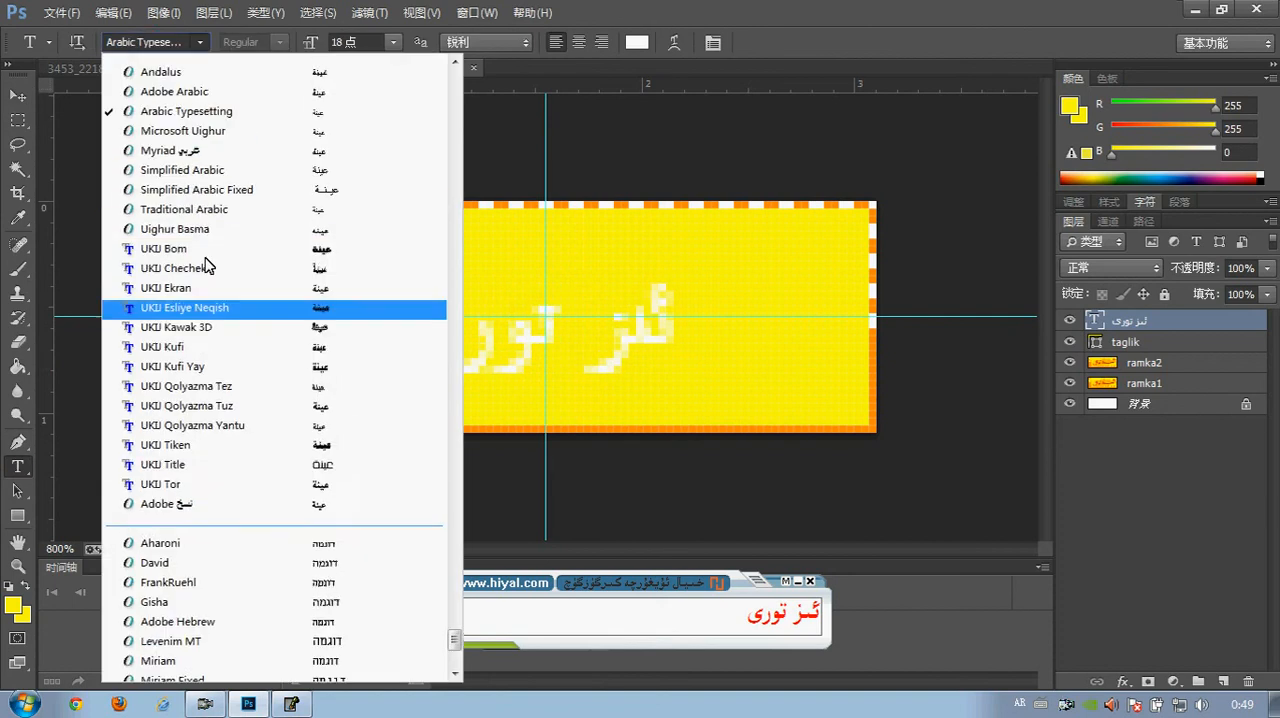
scroll(207, 265, up, 2)
scroll(207, 265, up, 5)
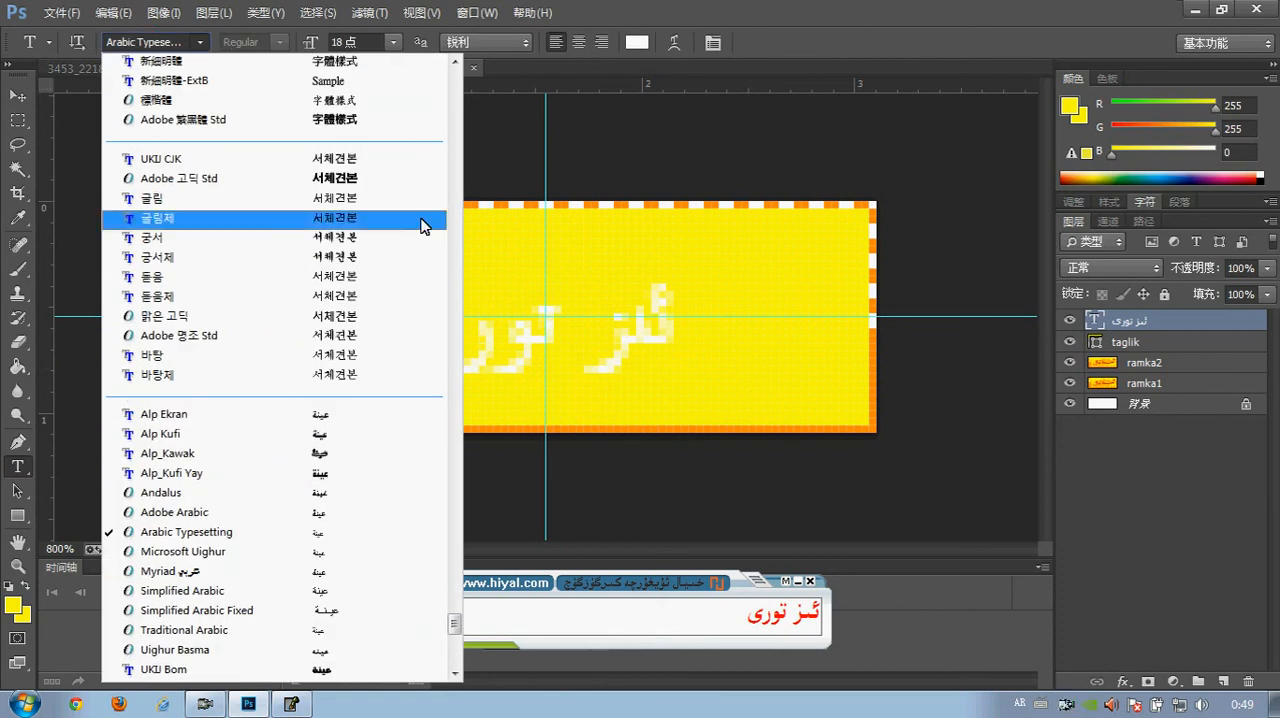
drag(454, 622, 446, 546)
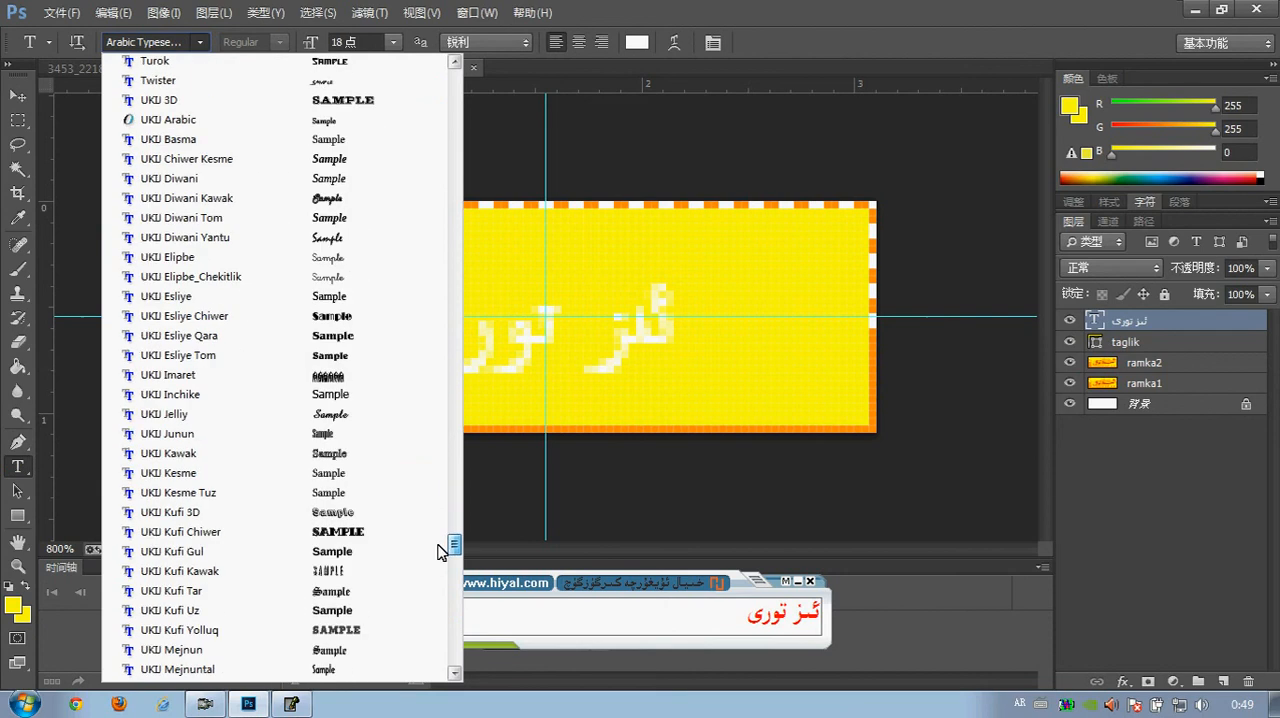
click(320, 414)
Select the whole Uyghur text, try UKIJ Kufi 3D, and set its font to UKIJ Tuz Tom
click(557, 323)
key(ctrl+a)
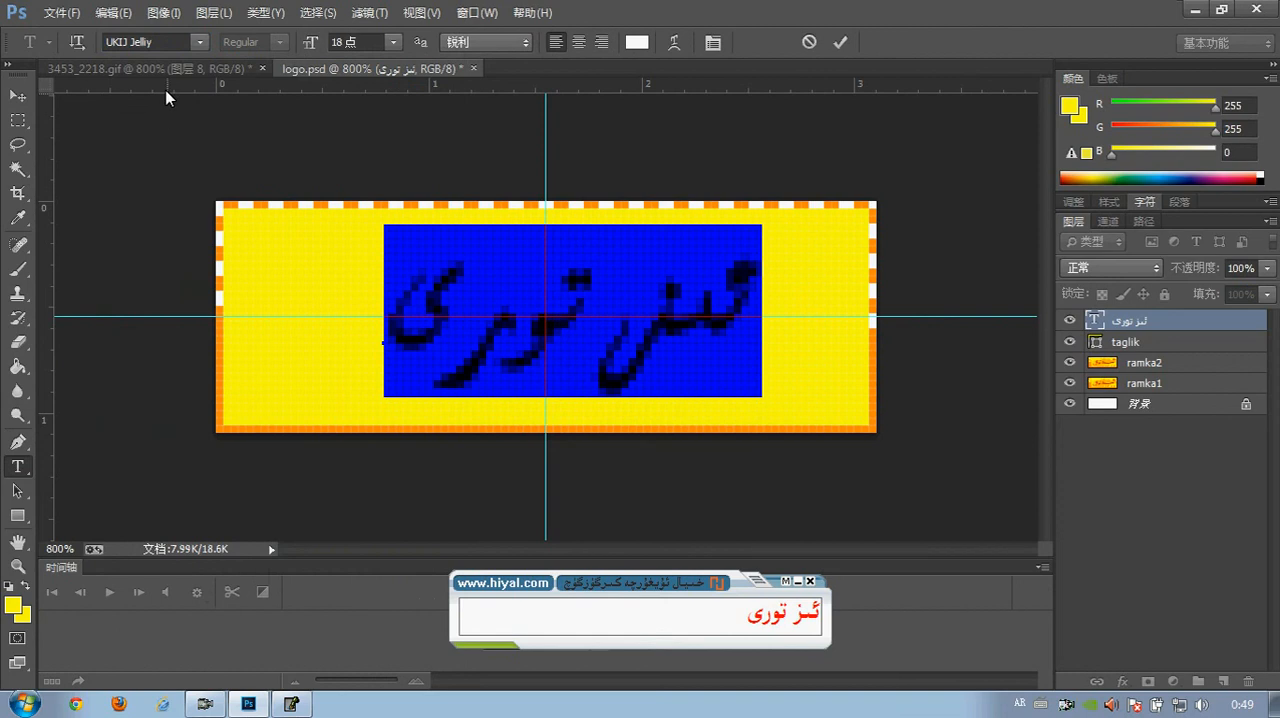
key(Down)
key(Down)
key(Down)
key(Down)
key(Down)
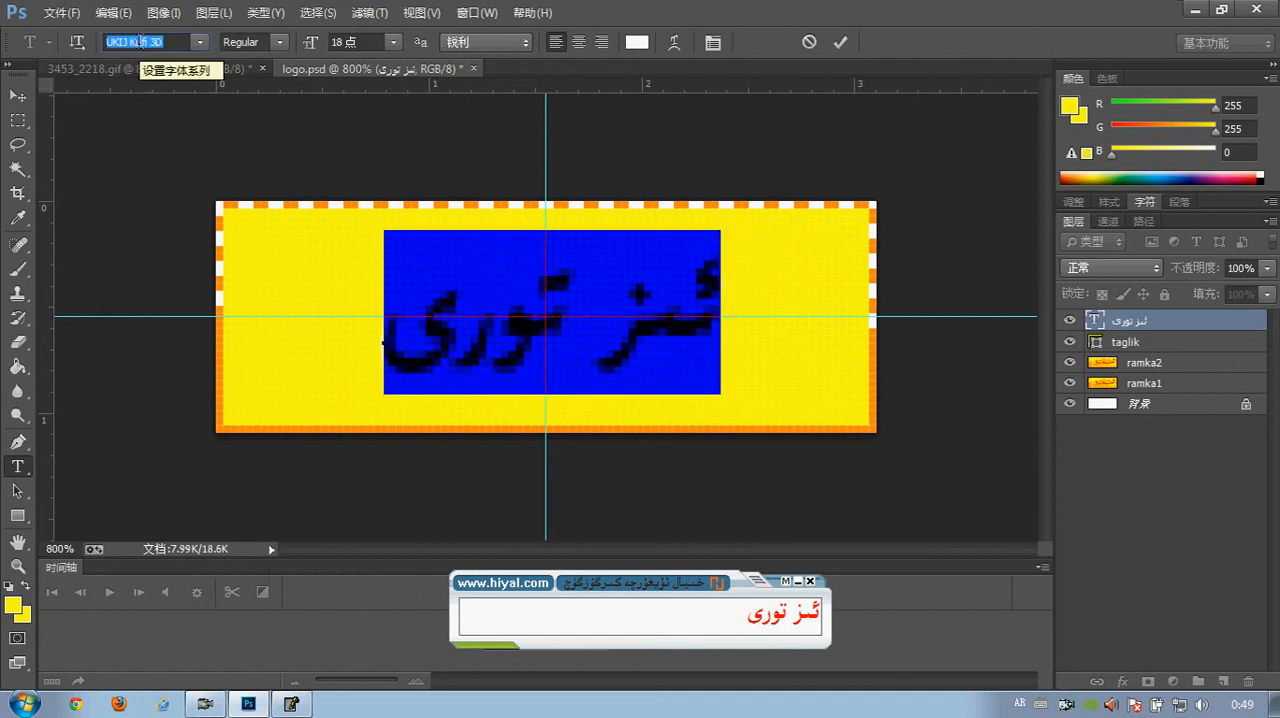
click(200, 42)
mouse_move(454, 557)
mouse_down()
mouse_move(465, 592)
mouse_move(451, 571)
mouse_up()
click(275, 297)
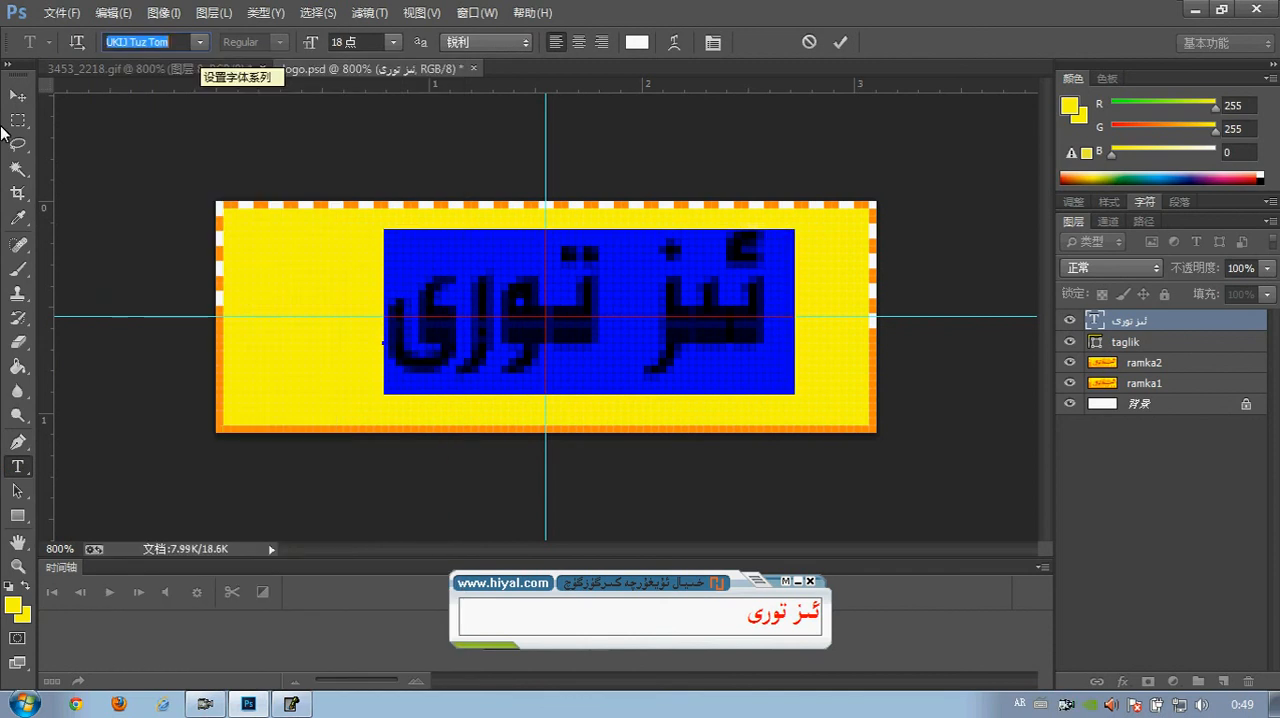
Move the text left to centre it on the guides and compare it with the lettering in 3453_2218.gif
click(13, 101)
key(Left)
key(Left)
key(Left)
key(Left)
key(Left)
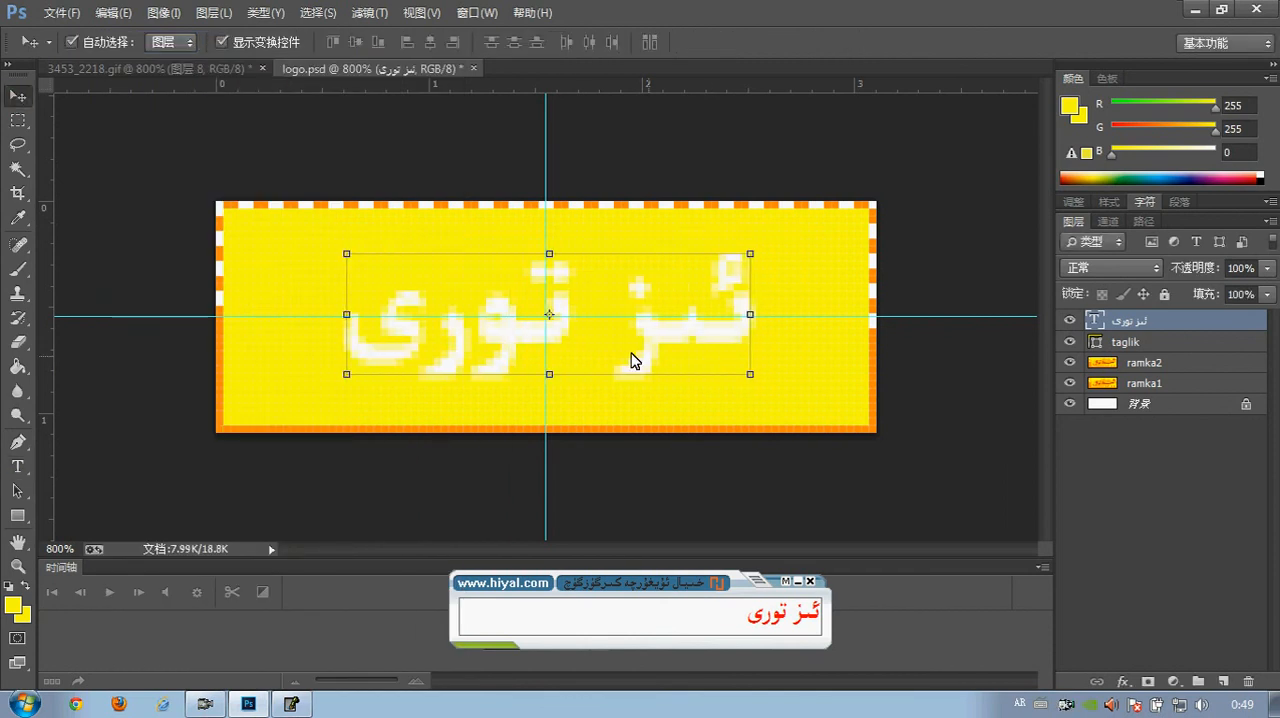
click(188, 66)
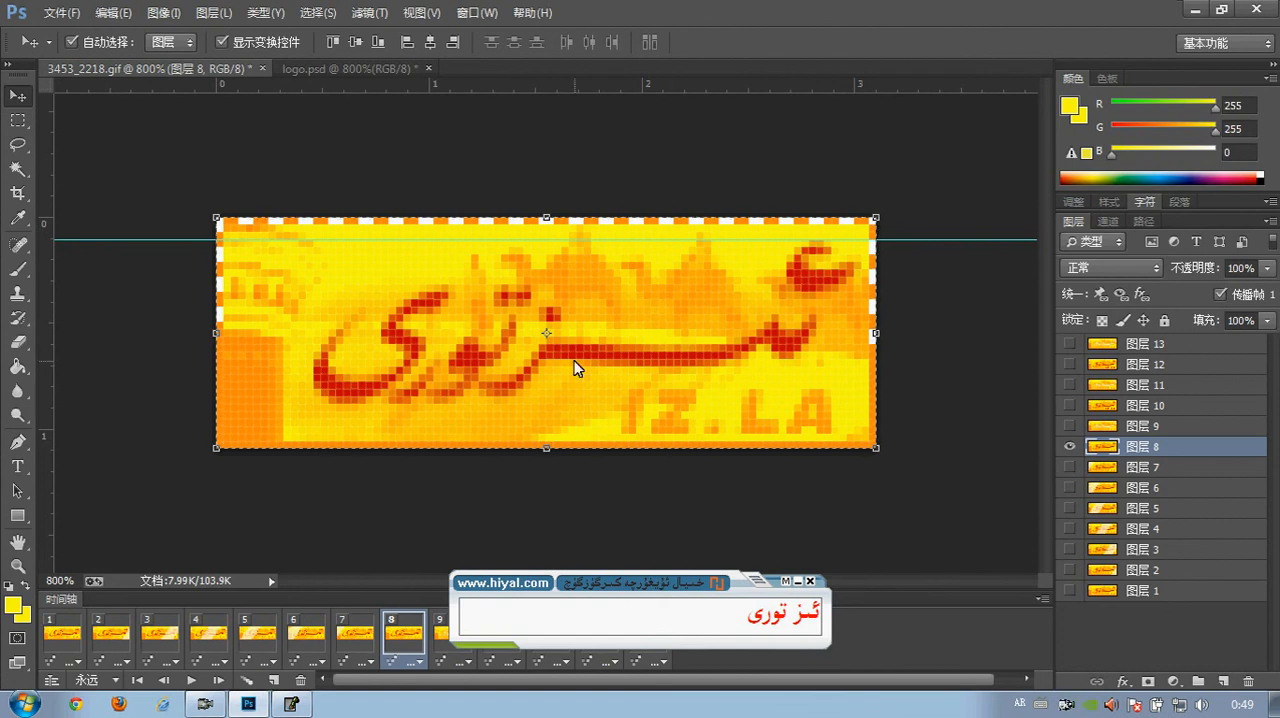
click(344, 69)
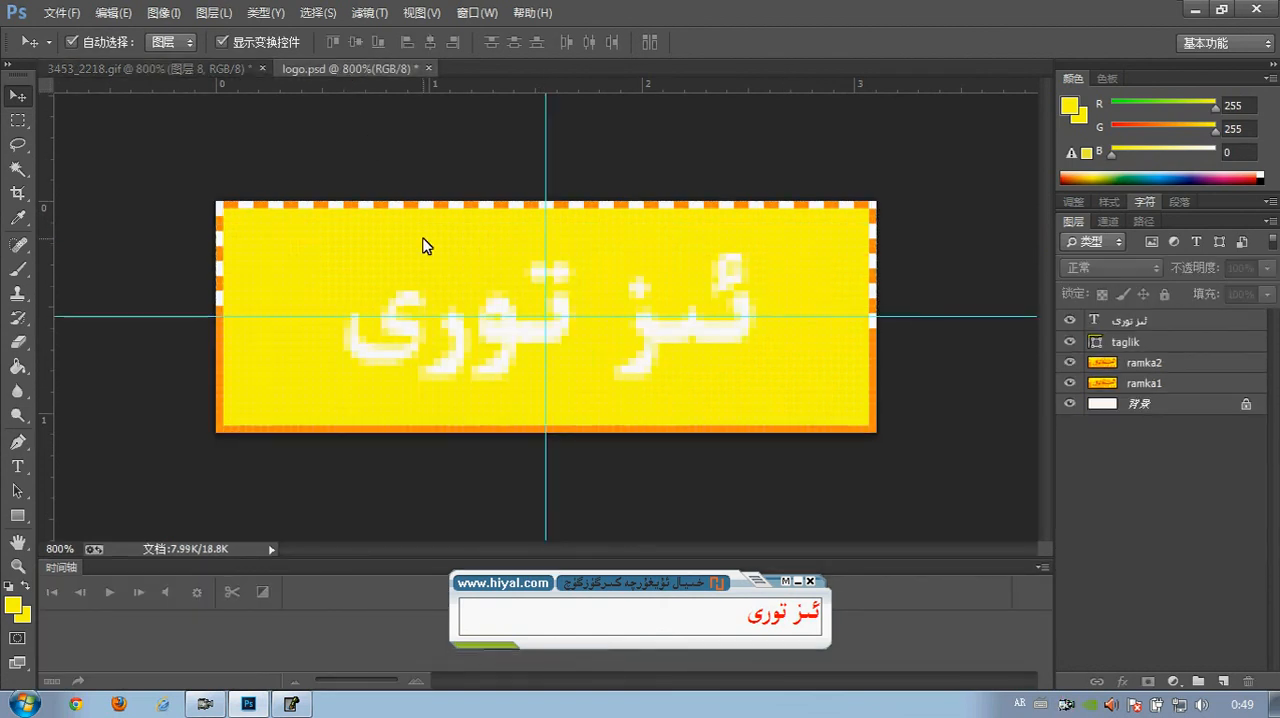
Sample the dark red of the lettering in 3453_2218.gif as foreground colour and copy its hex code c50500
click(180, 68)
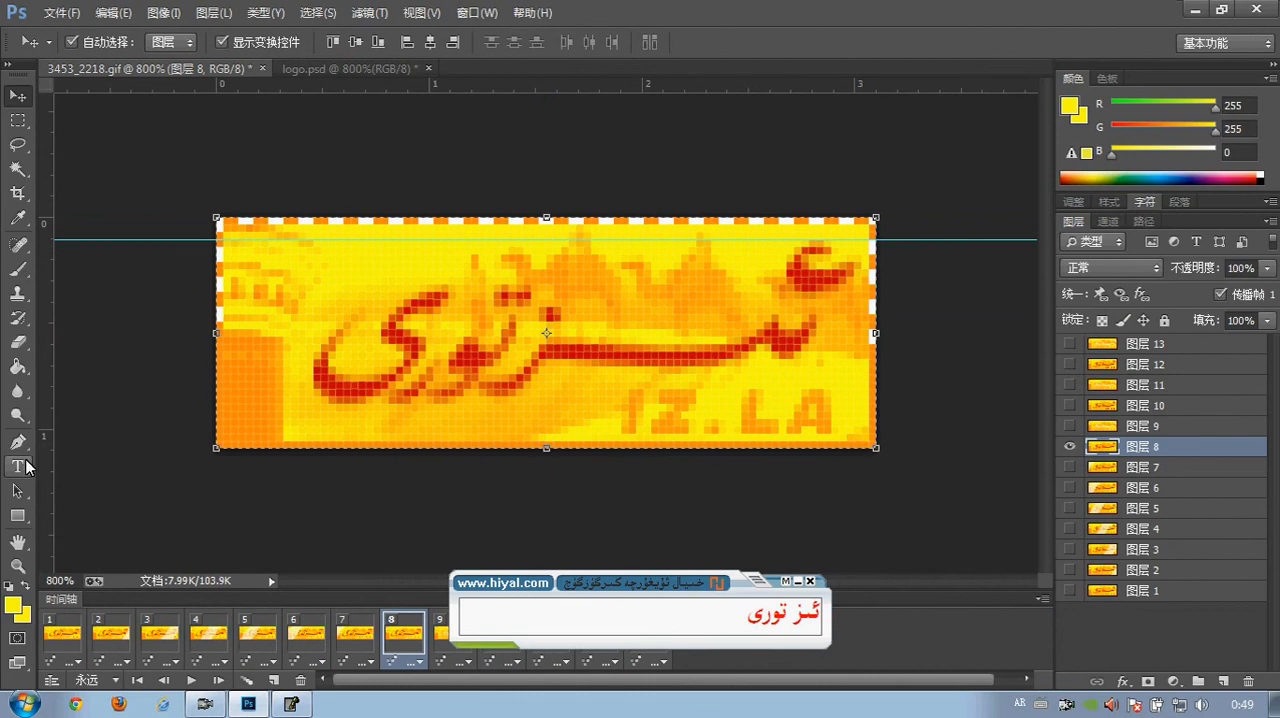
click(18, 218)
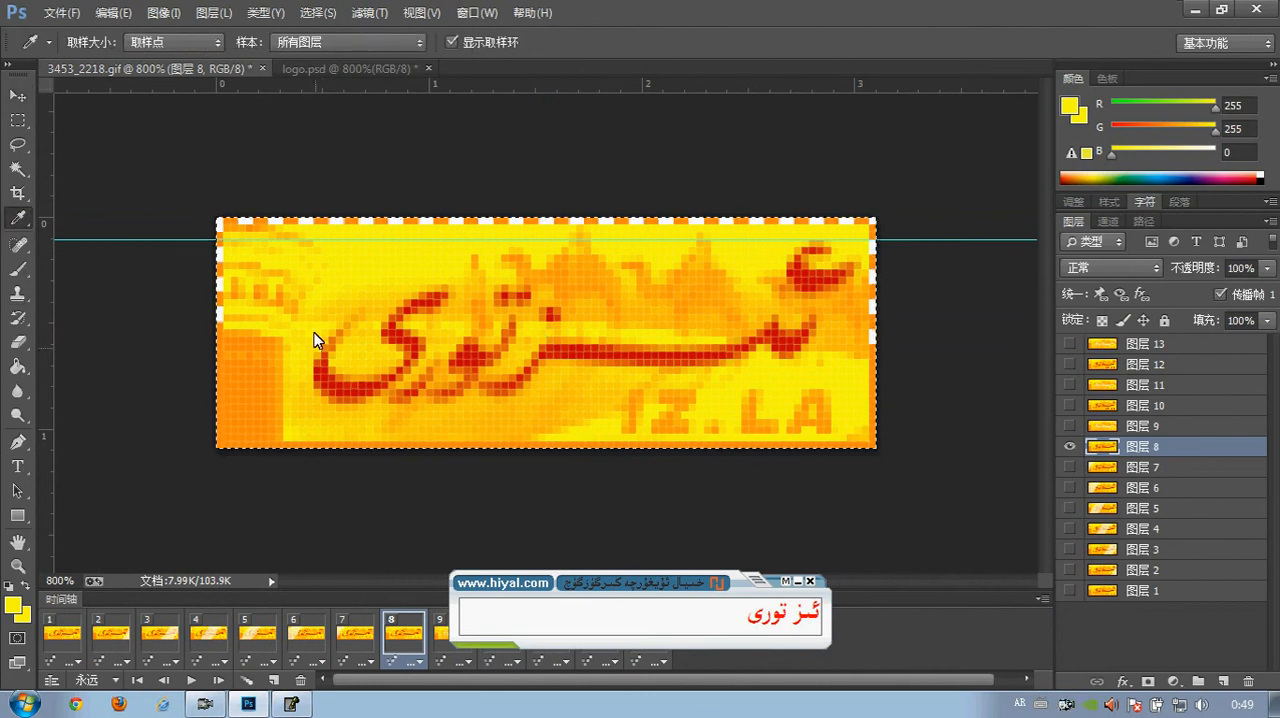
click(324, 368)
click(13, 605)
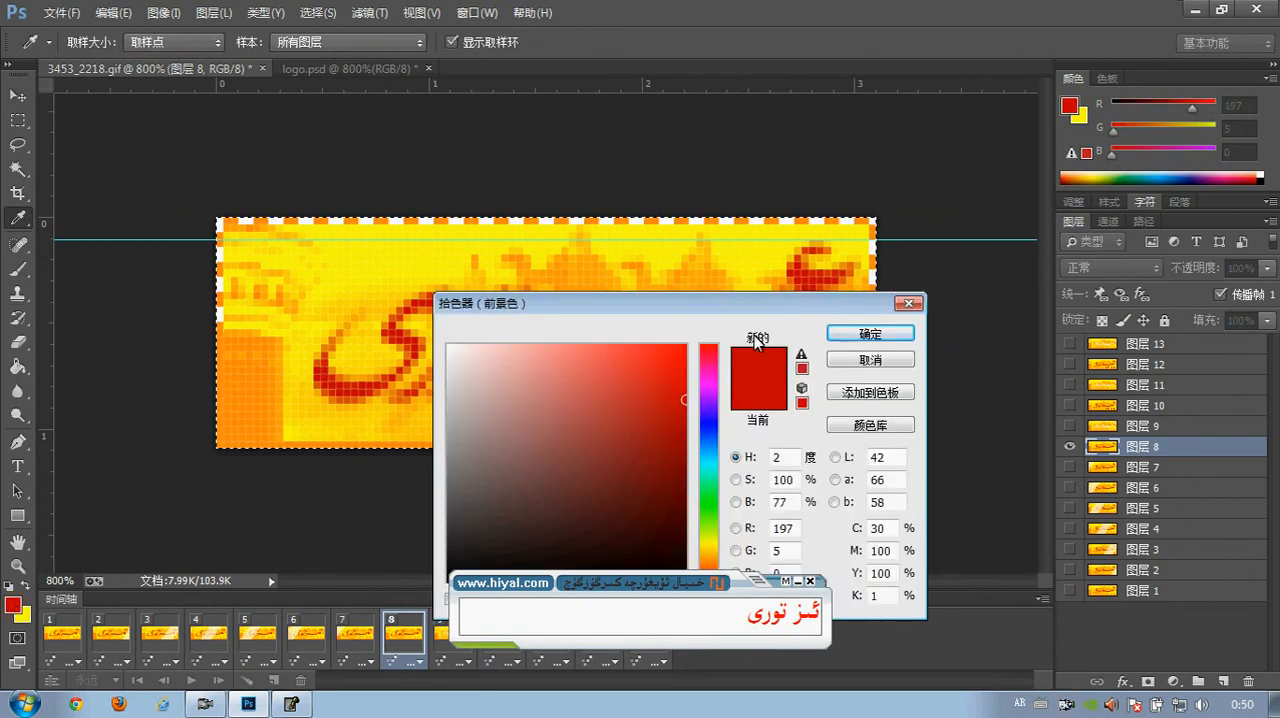
right_click(800, 466)
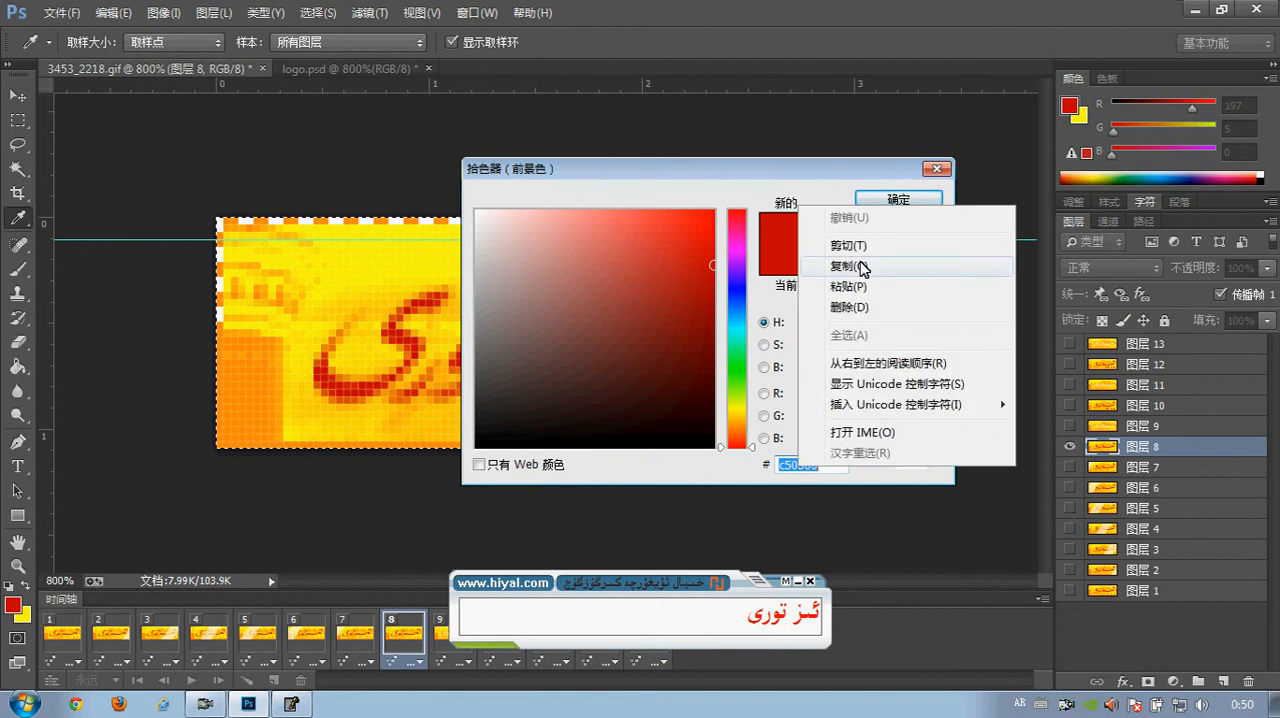
click(894, 264)
click(898, 225)
click(18, 95)
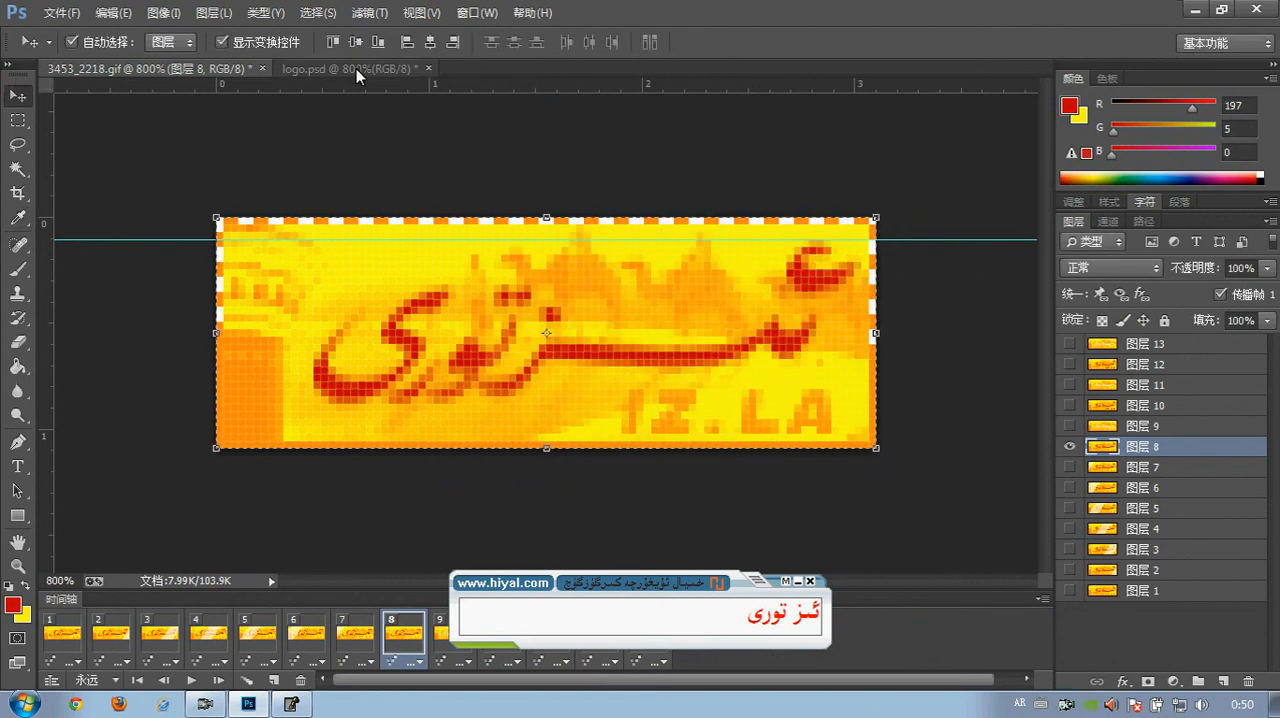
Recolour the white Uyghur text in logo.psd with the copied red hex code, then deselect the text layer
click(350, 68)
click(677, 334)
click(17, 466)
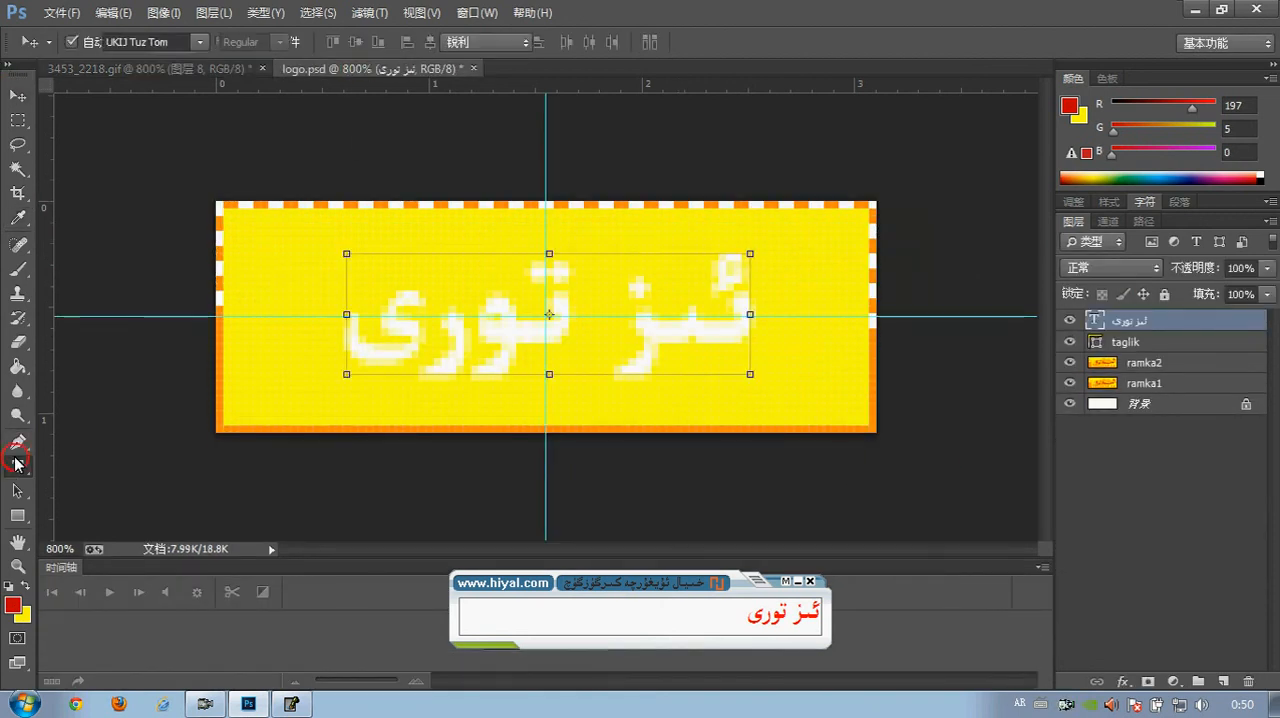
click(637, 42)
right_click(795, 466)
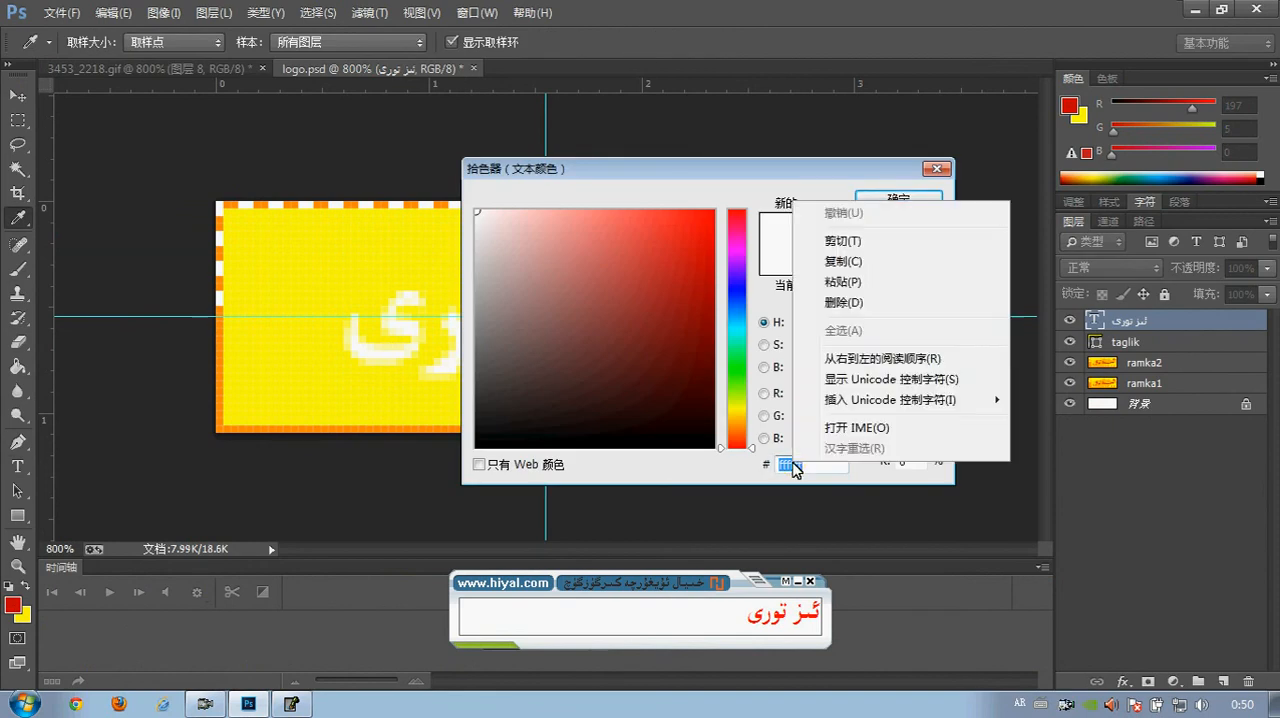
click(843, 282)
click(898, 198)
key(v)
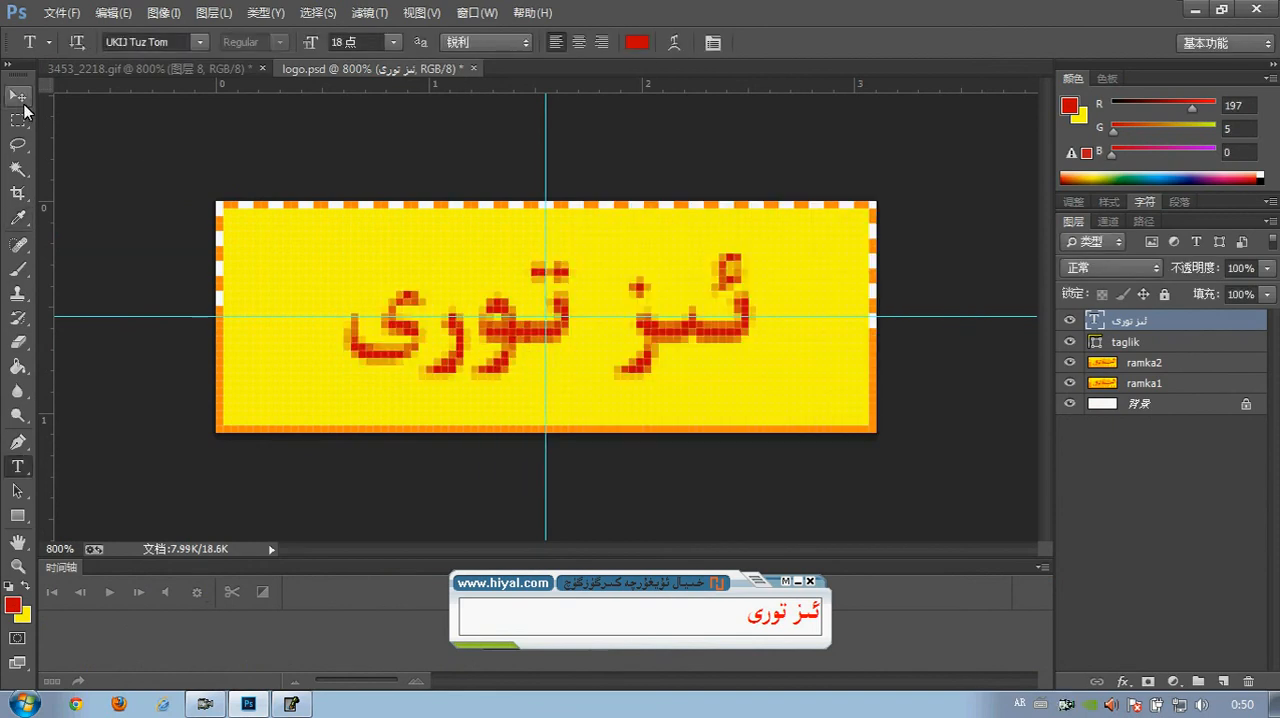
click(142, 130)
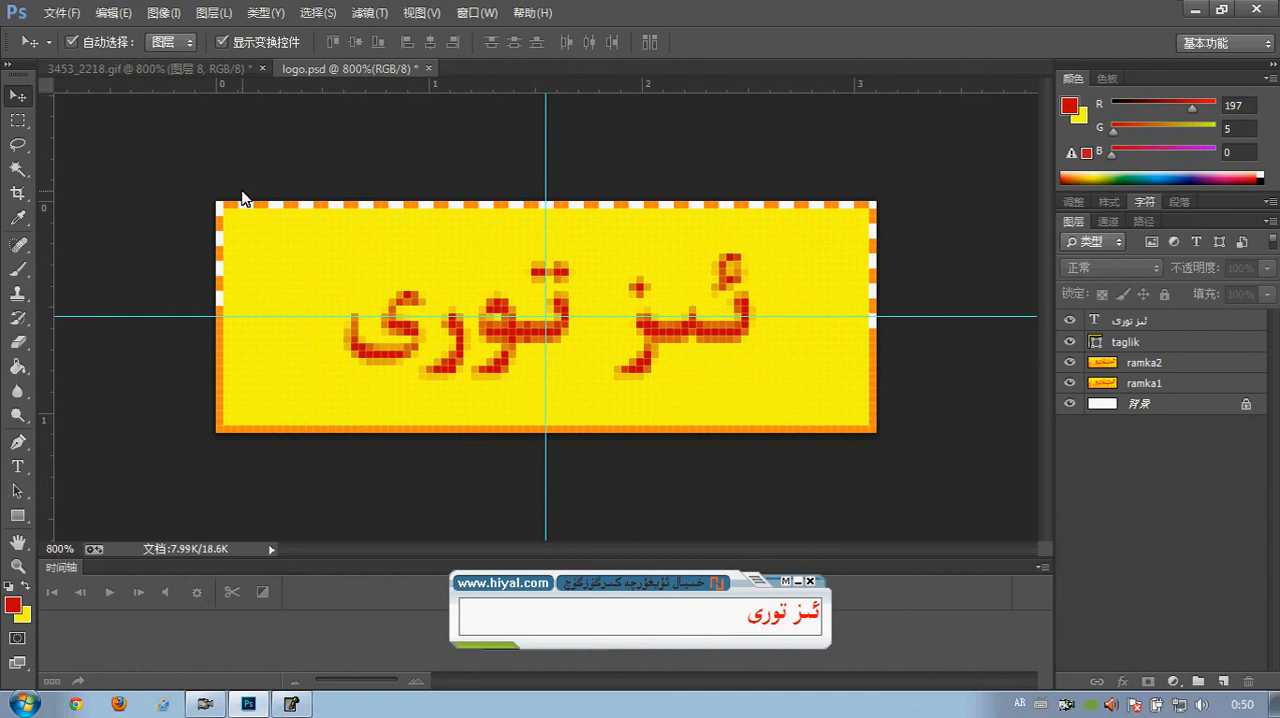
Review the layer stack of logo.psd by selecting ramka1, ramka2, taglik, the text layer and the background in turn
click(1145, 385)
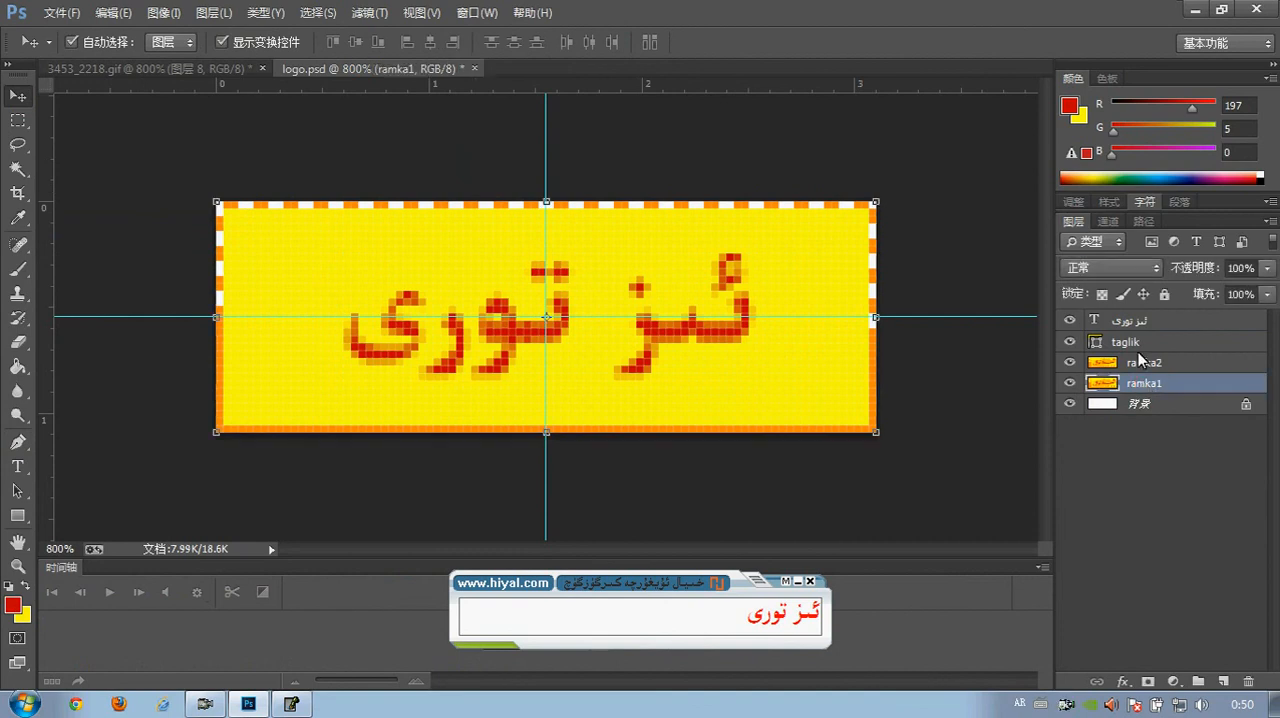
click(1143, 364)
click(1138, 343)
click(1132, 322)
click(1136, 363)
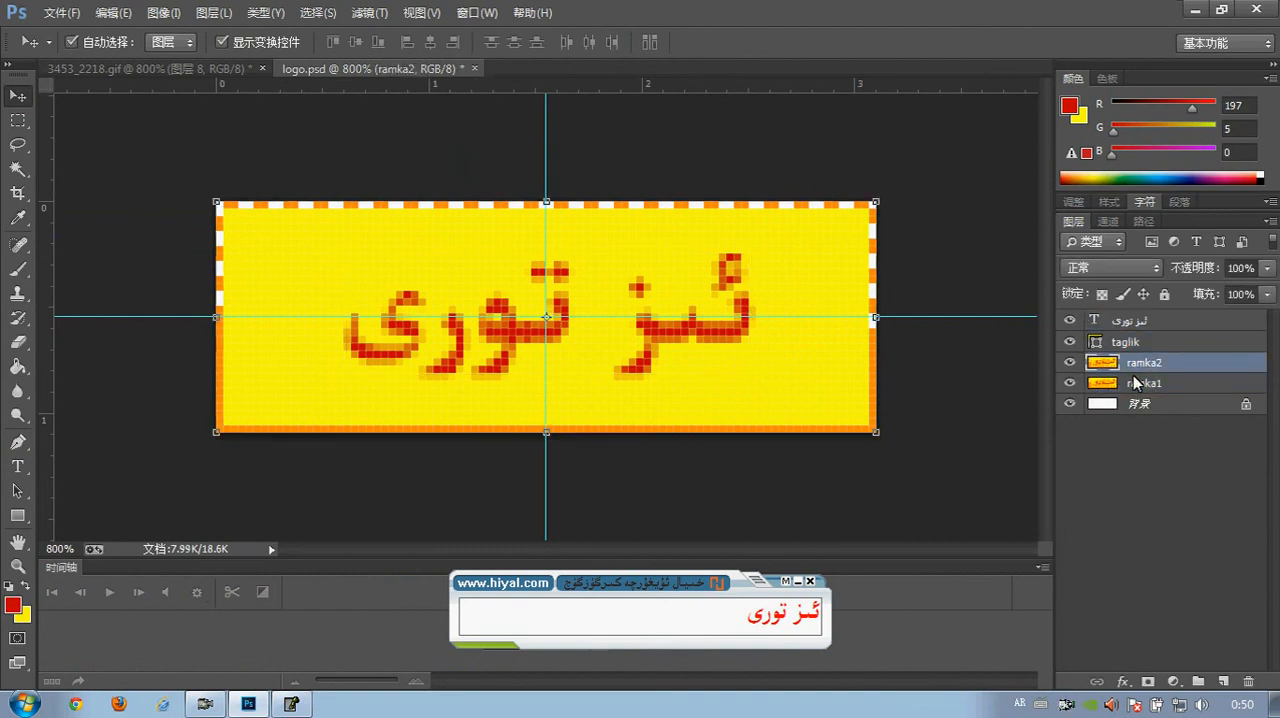
click(1136, 384)
click(1130, 403)
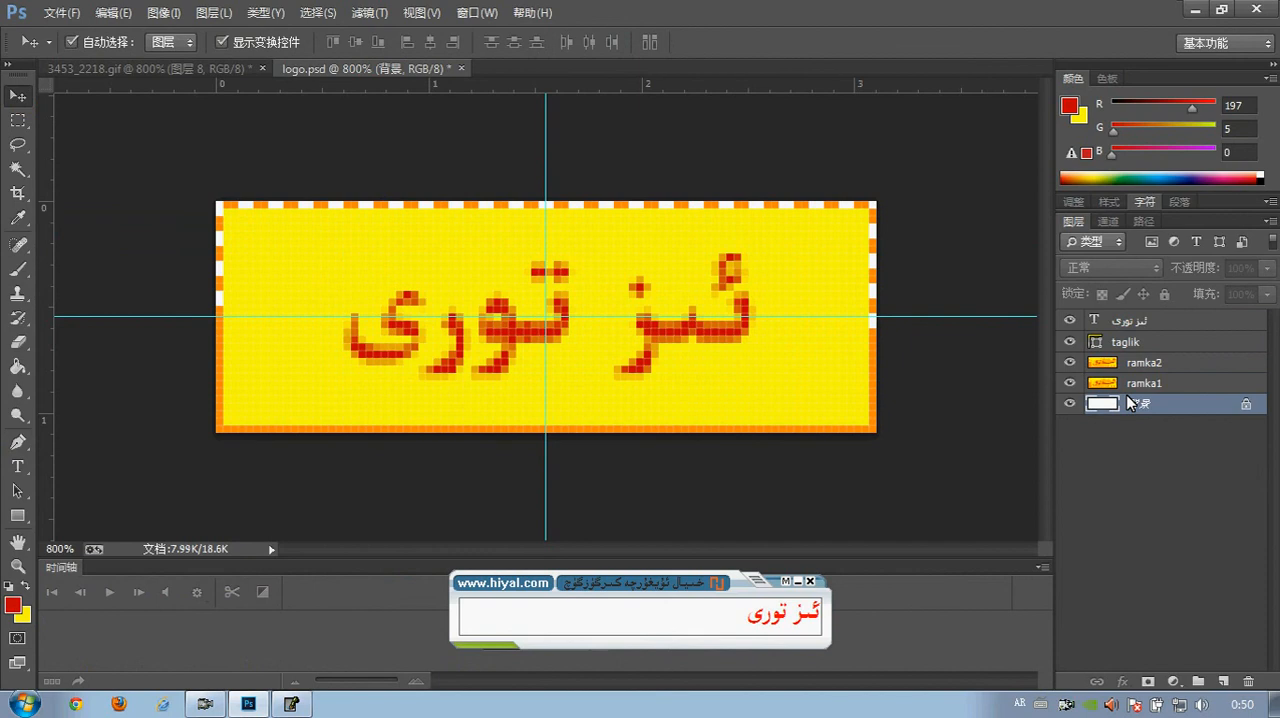